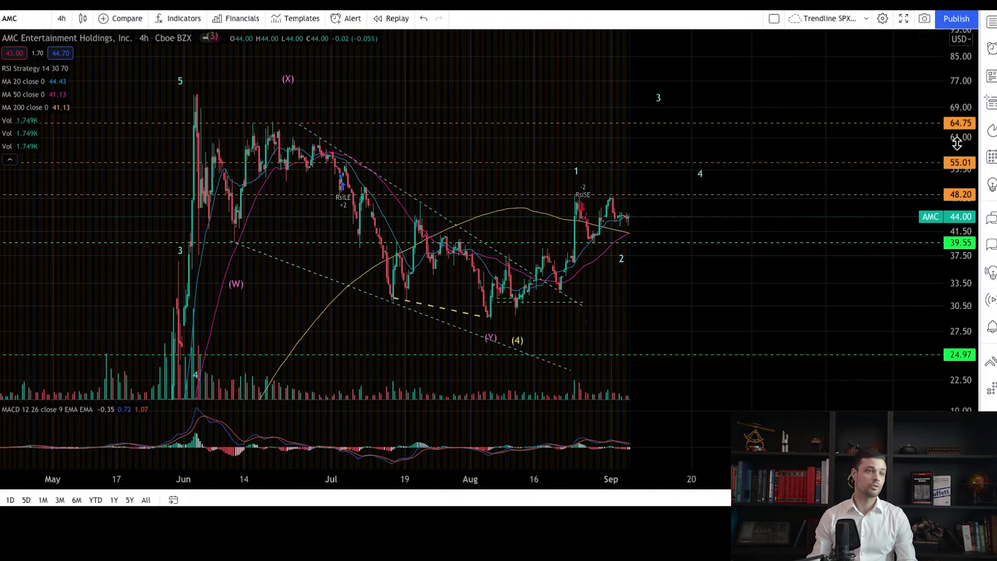
- Examine AMC's 4-hour wave count back to December 2020, including the January 2021 wave (5) peak
left_click_drag(957, 144, 959, 168)
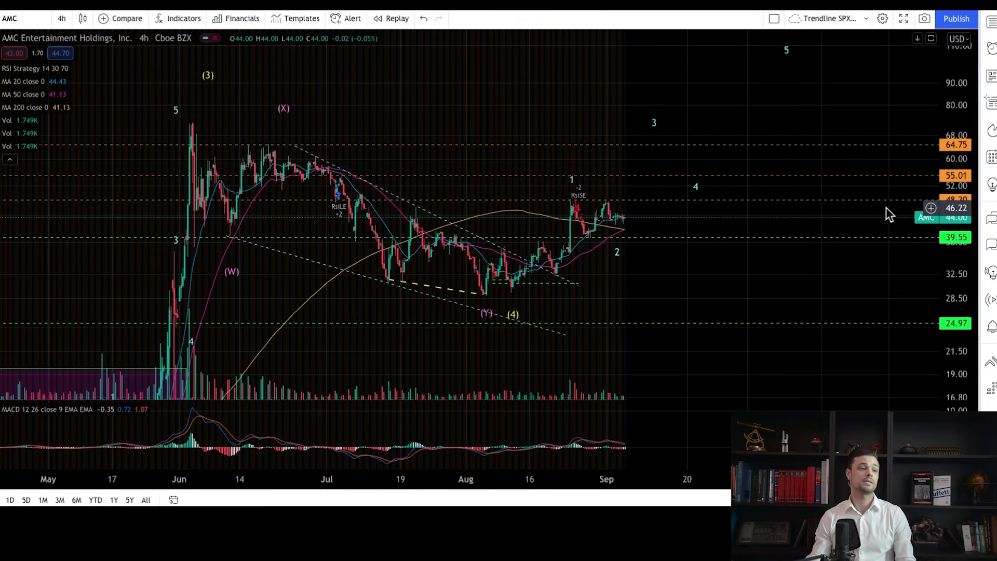
left_click_drag(530, 481, 570, 483)
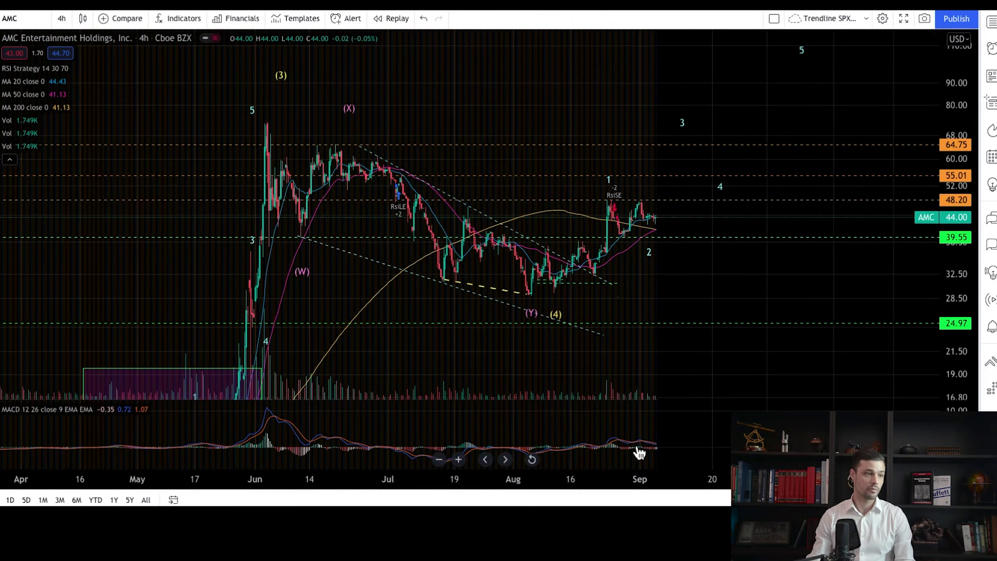
left_click_drag(969, 116, 961, 212)
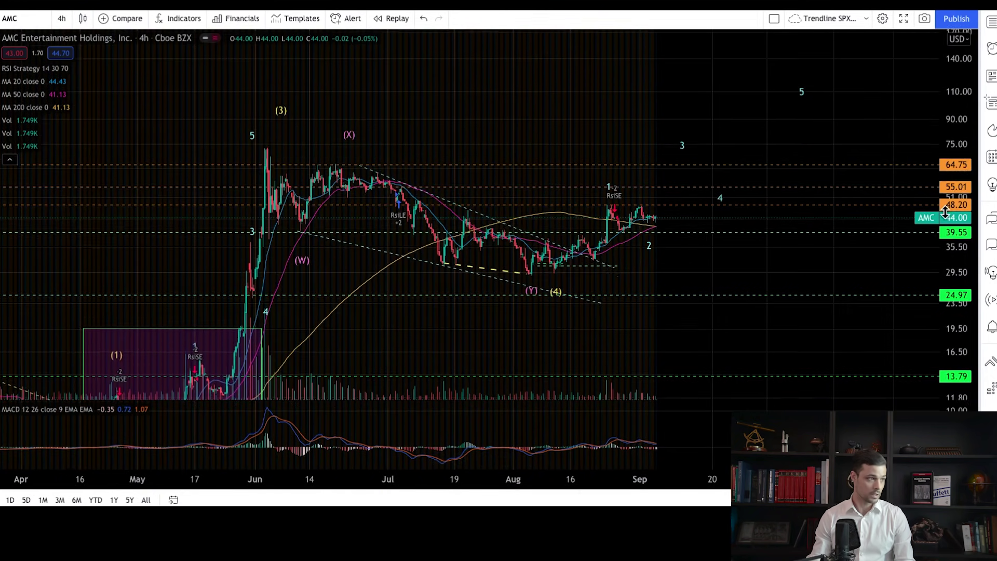
left_click_drag(432, 347, 447, 304)
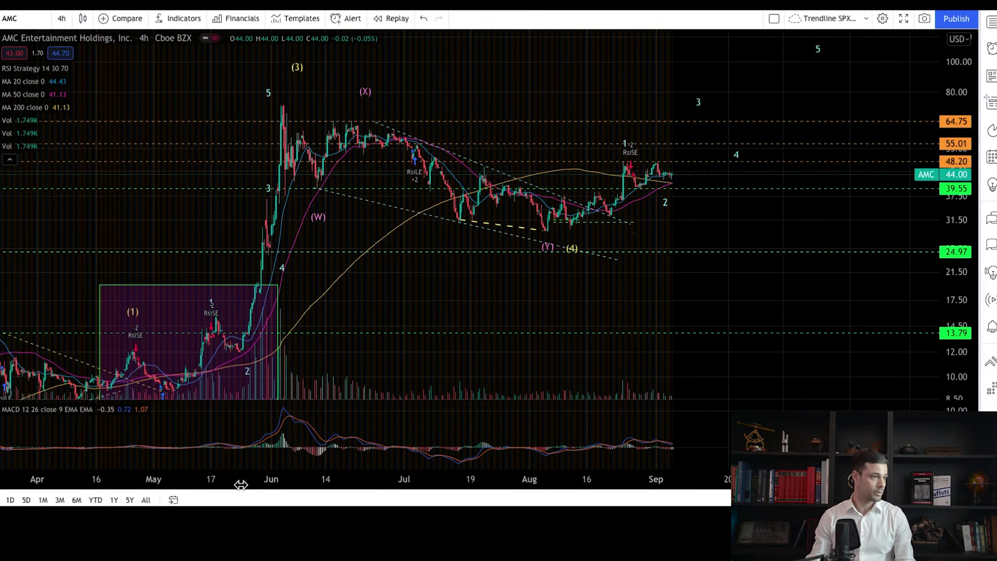
left_click_drag(241, 485, 492, 484)
left_click_drag(948, 108, 959, 280)
left_click_drag(766, 268, 720, 244)
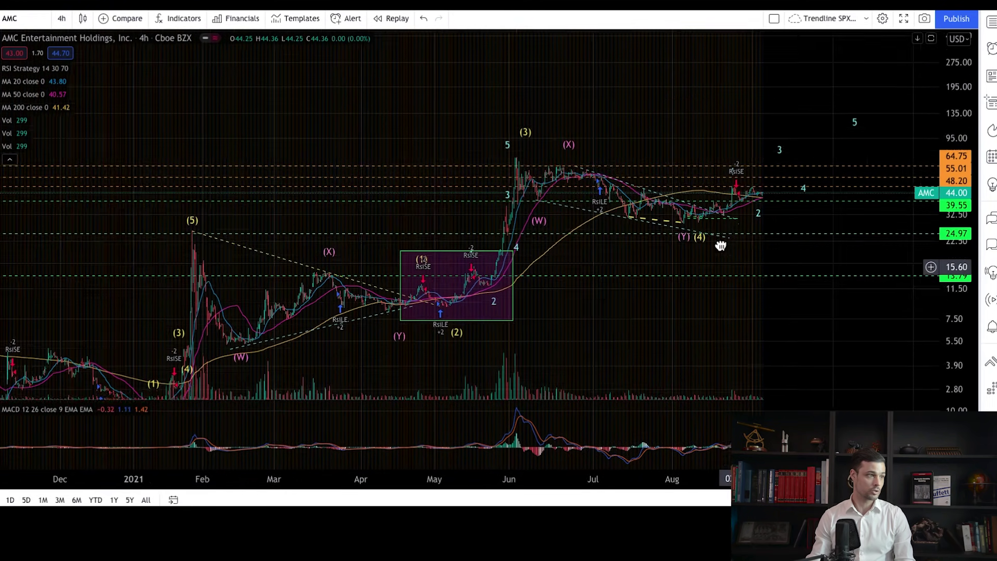
left_click_drag(245, 329, 290, 268)
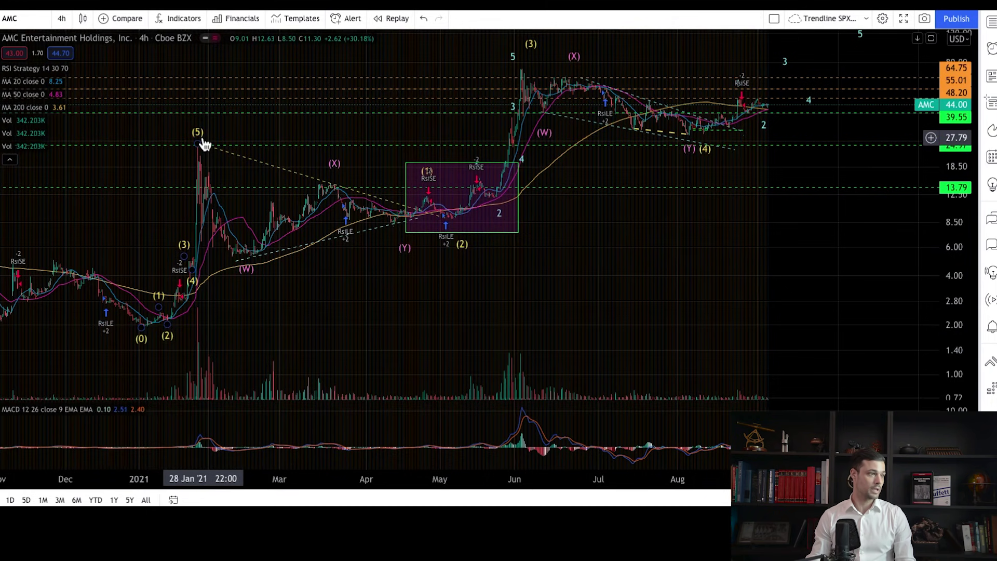
left_click_drag(578, 311, 530, 346)
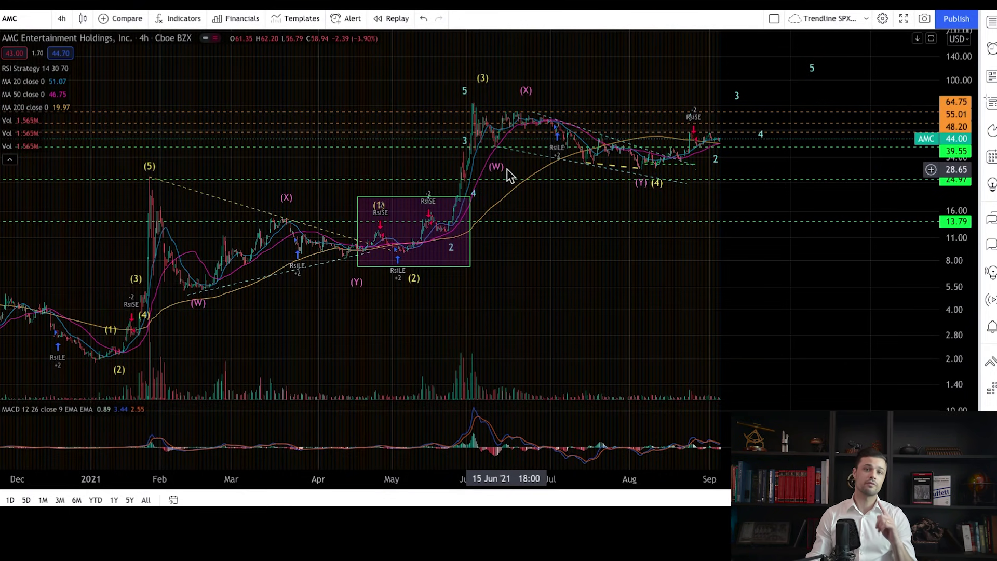
- Examine the rally from the boxed April–May range to wave (3) and the (W)-(X)-(Y) correction that follows it
left_click_drag(518, 306, 515, 308)
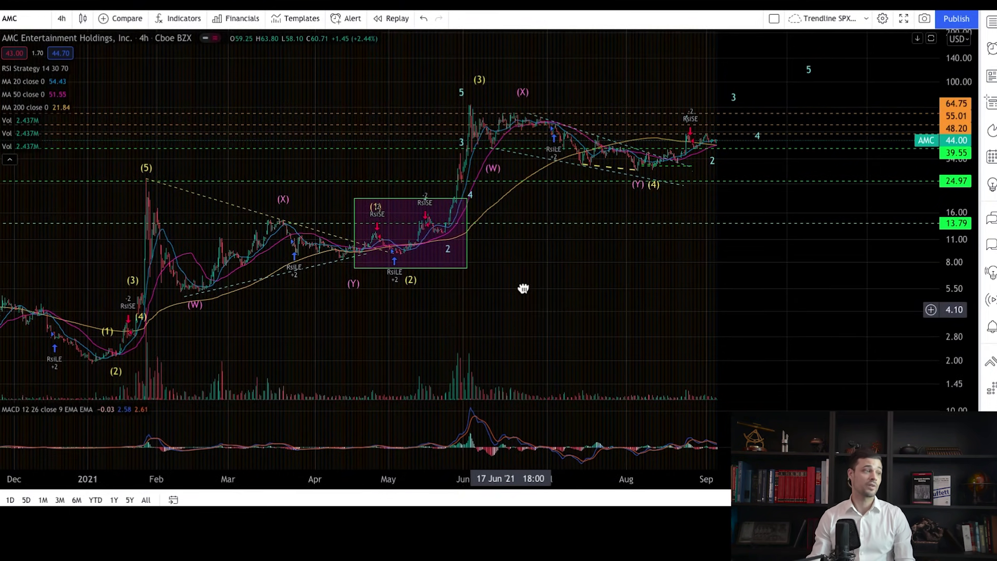
left_click(478, 237)
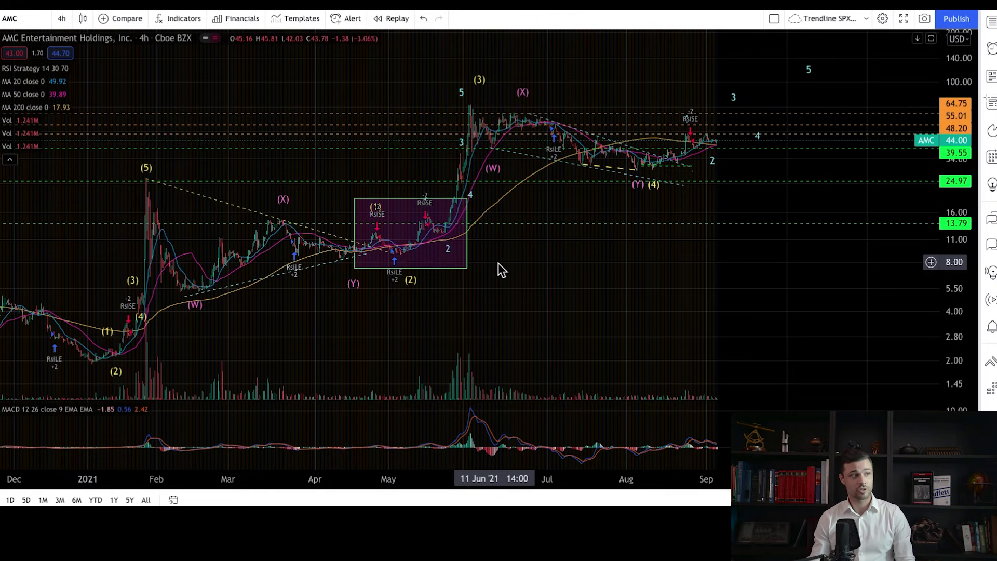
left_click_drag(498, 268, 508, 287)
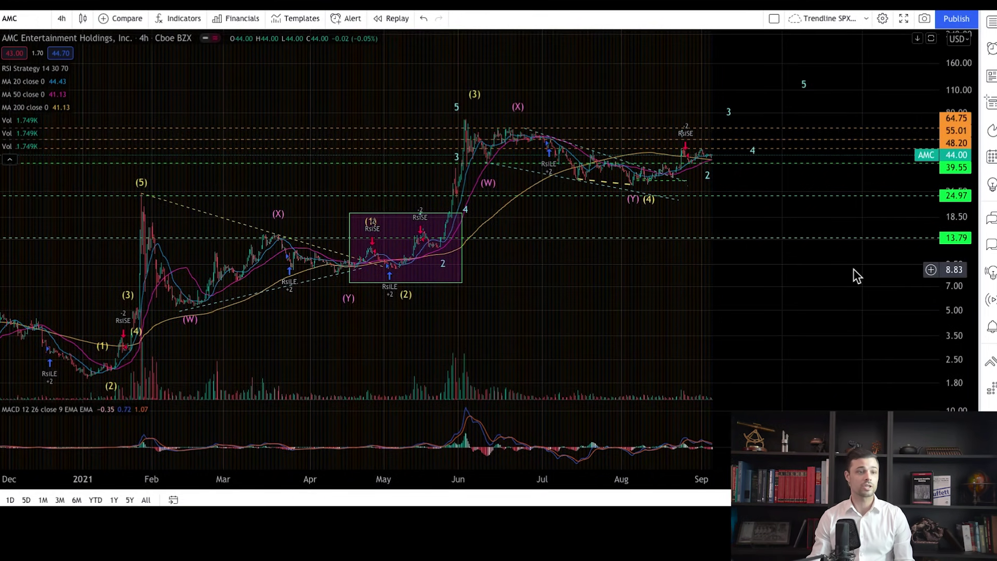
double_click(947, 311)
left_click_drag(848, 302, 785, 321)
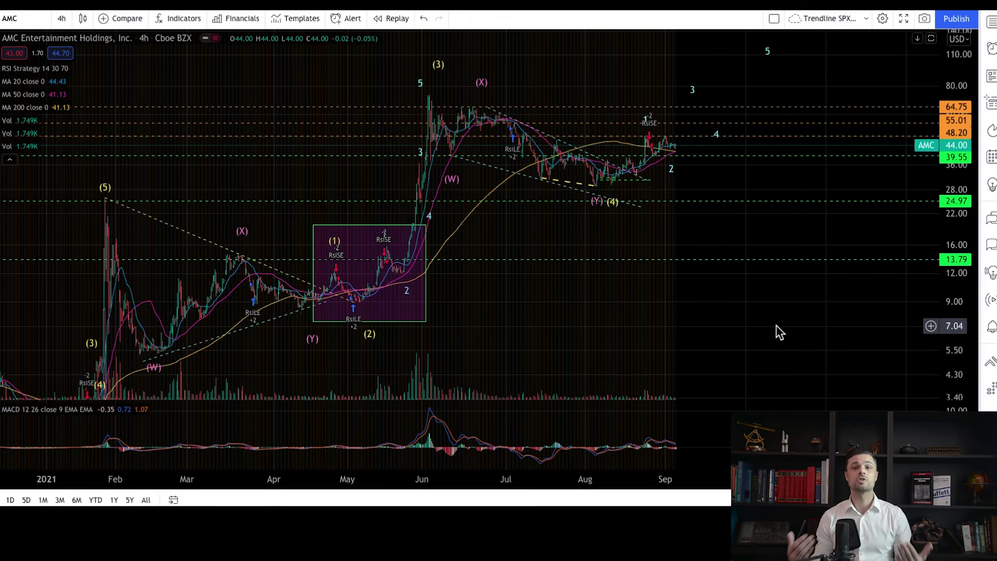
left_click_drag(755, 330, 716, 335)
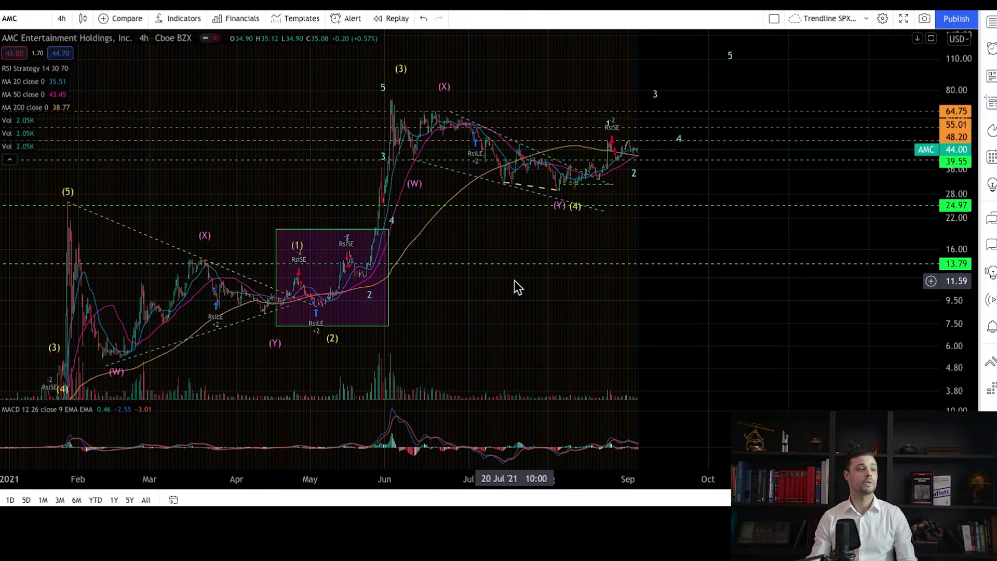
left_click_drag(595, 297, 580, 306)
left_click_drag(707, 307, 694, 317)
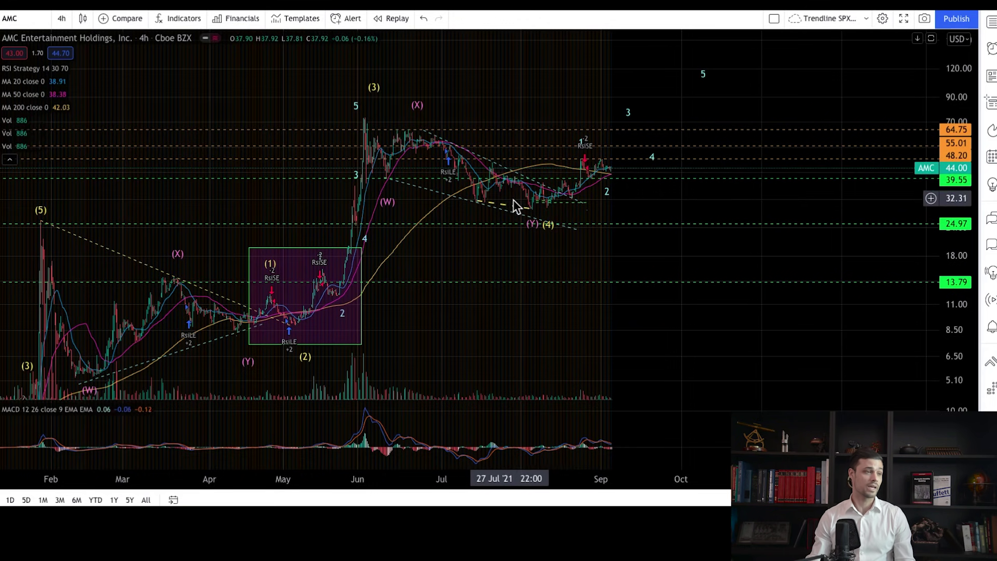
- Examine the descending trendline from the June high and the price action around its August end, near wave (4)
left_click_drag(941, 318, 673, 279)
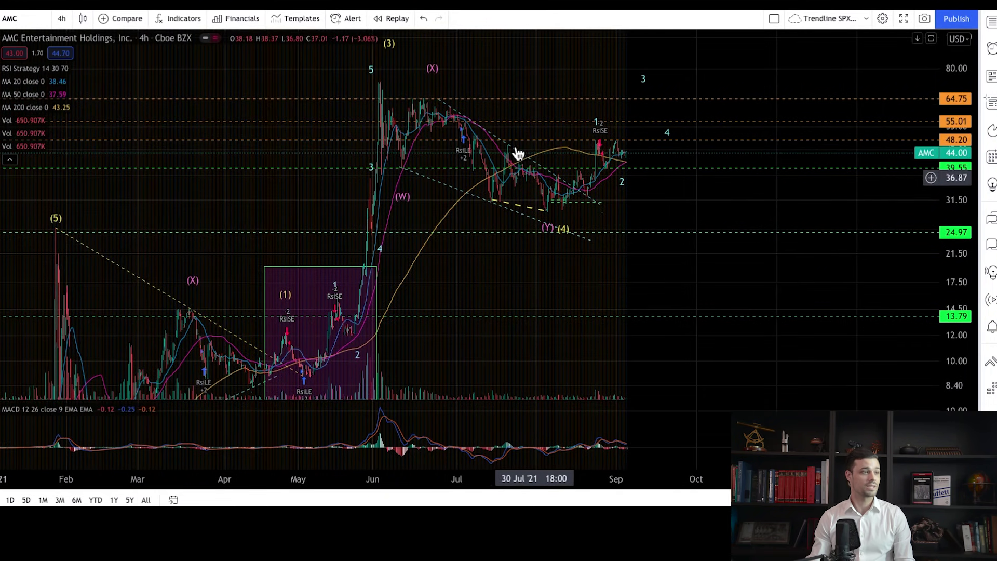
left_click_drag(524, 161, 546, 165)
left_click_drag(503, 482, 581, 482)
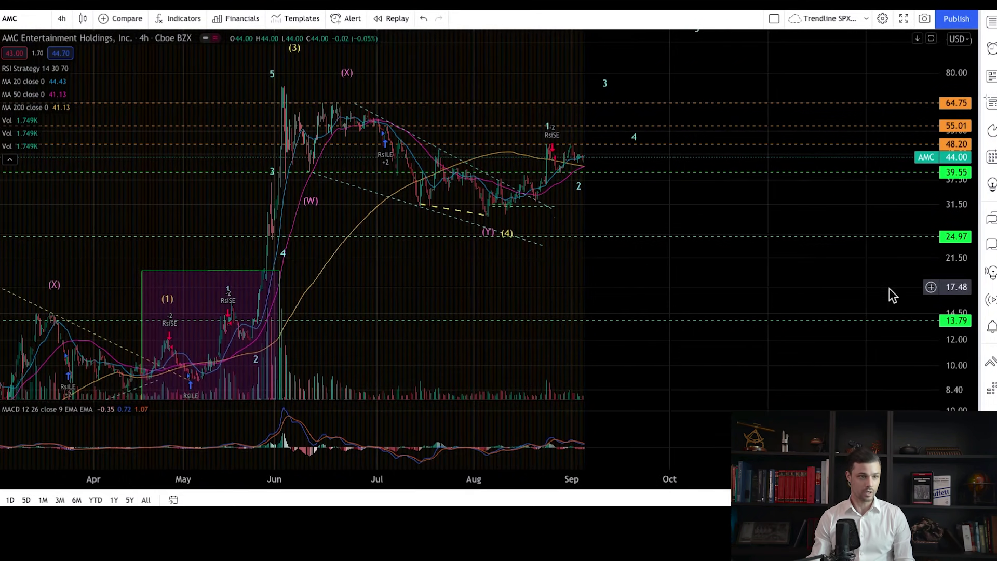
left_click_drag(951, 305, 913, 294)
left_click_drag(812, 325, 824, 342)
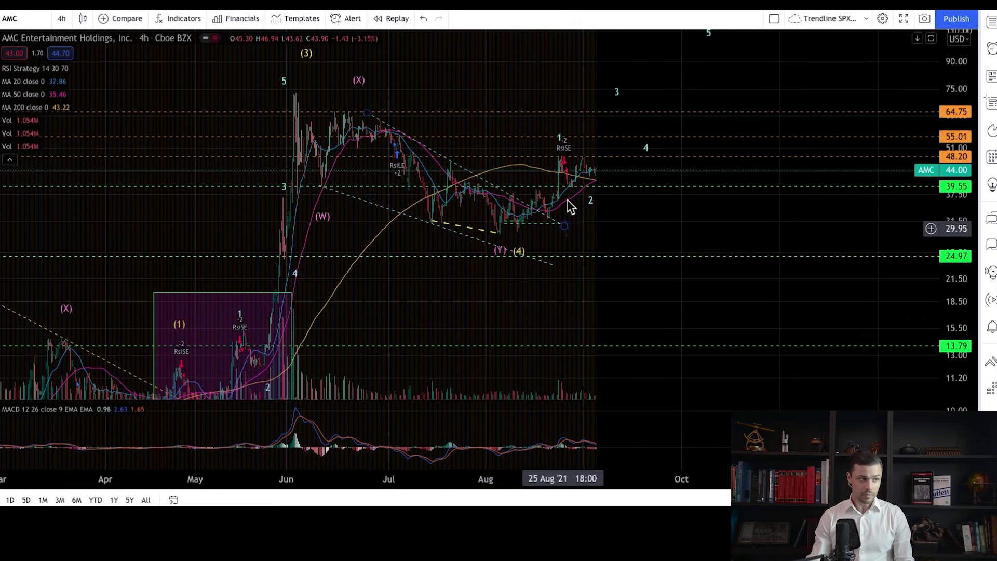
left_click(533, 213)
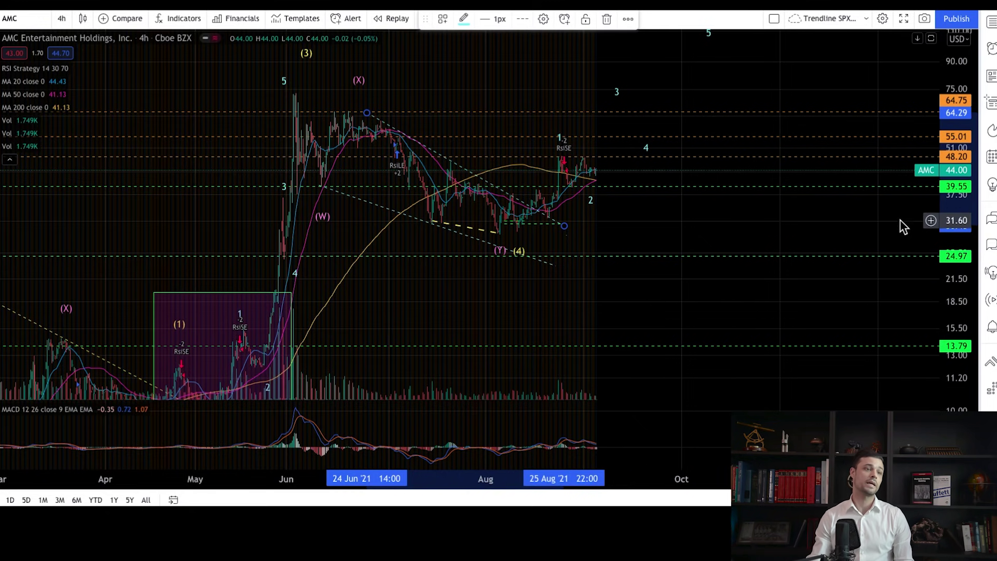
mouse_move(640, 241)
left_mouse_down()
mouse_move(597, 319)
mouse_move(589, 317)
left_mouse_up()
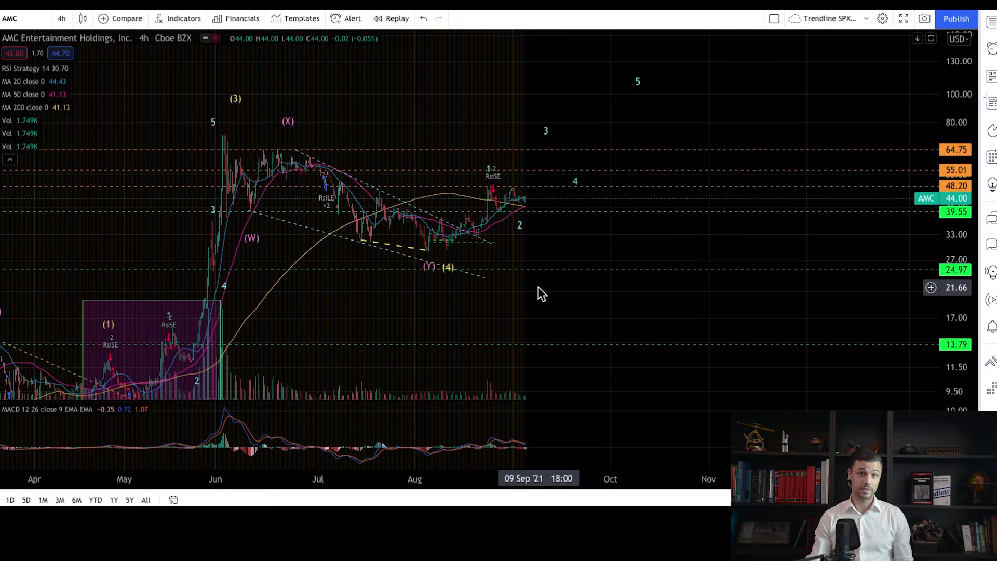
left_click_drag(549, 305, 649, 289)
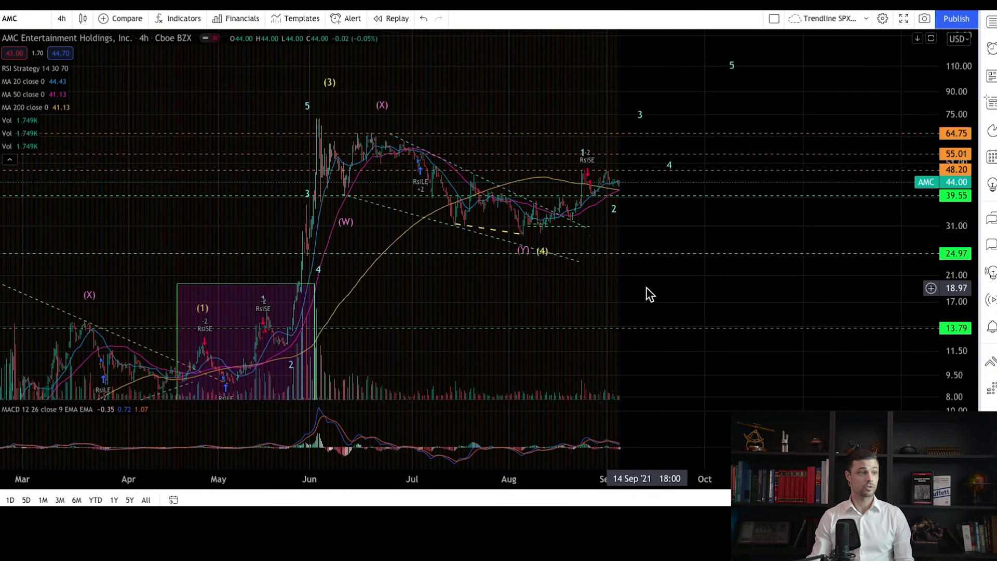
left_click_drag(641, 289, 596, 304)
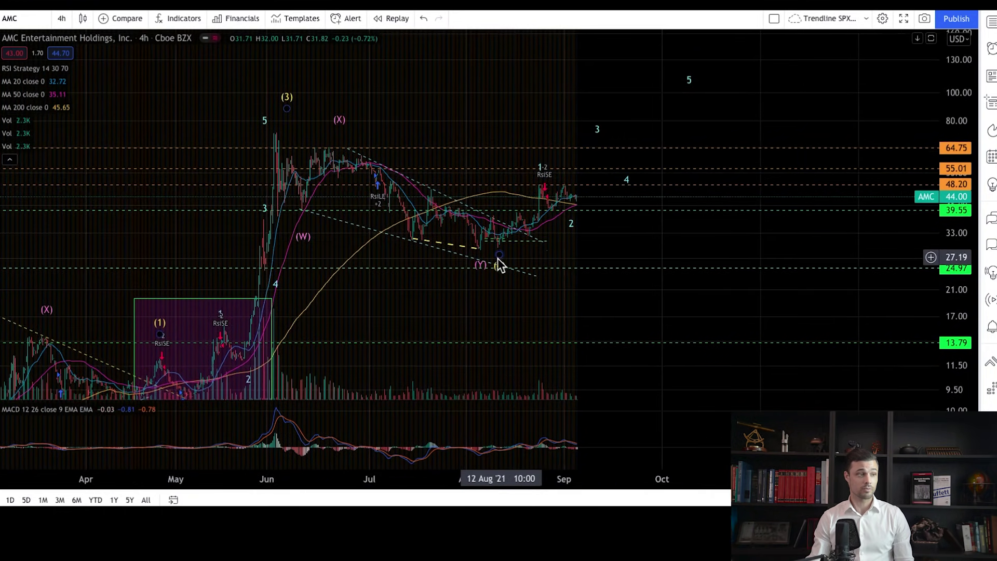
- Reset the chart view and move the wave 2 marker to just below the late-August low, at about 38.59
right_click(650, 250)
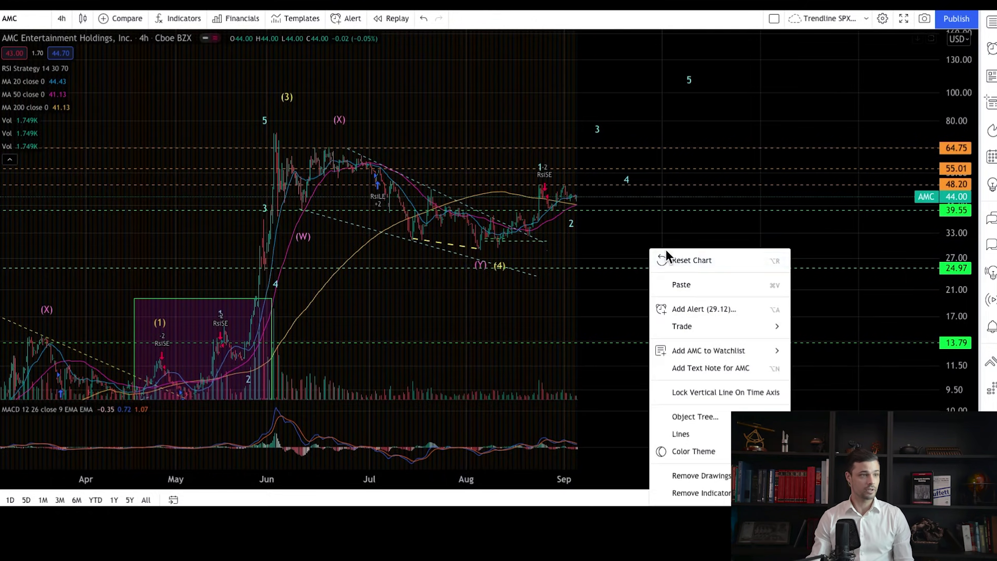
left_click(670, 260)
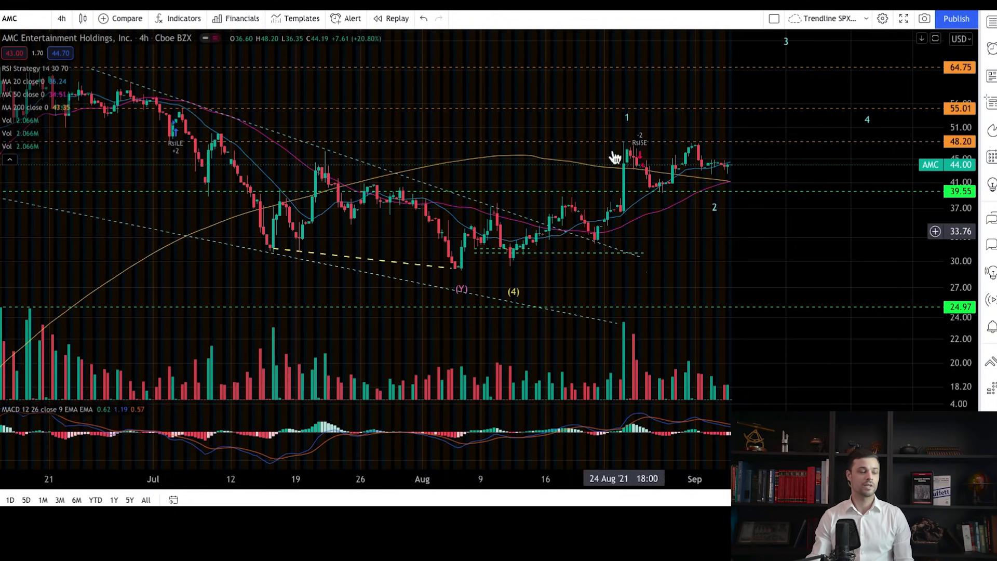
left_click_drag(654, 210, 611, 228)
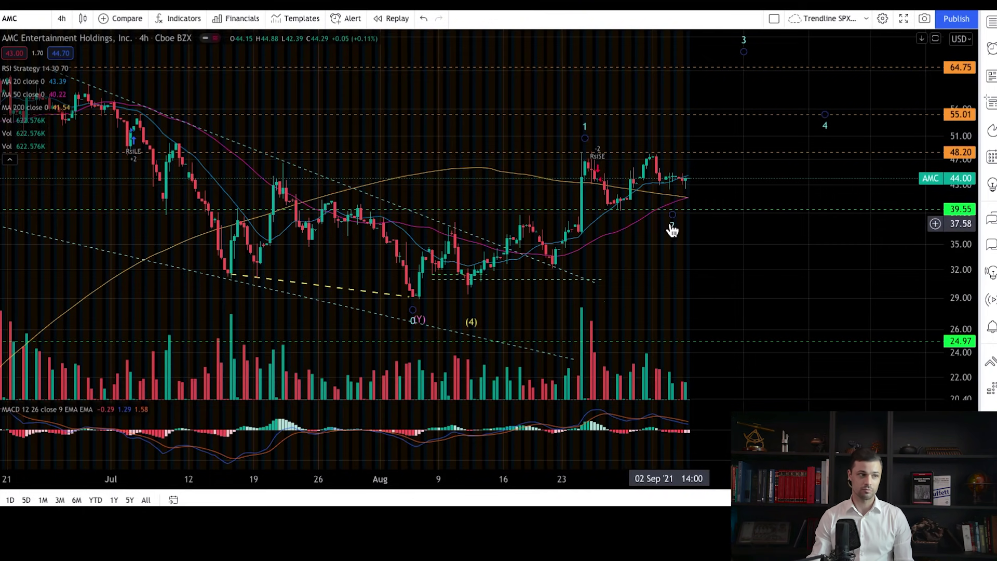
left_click(630, 222)
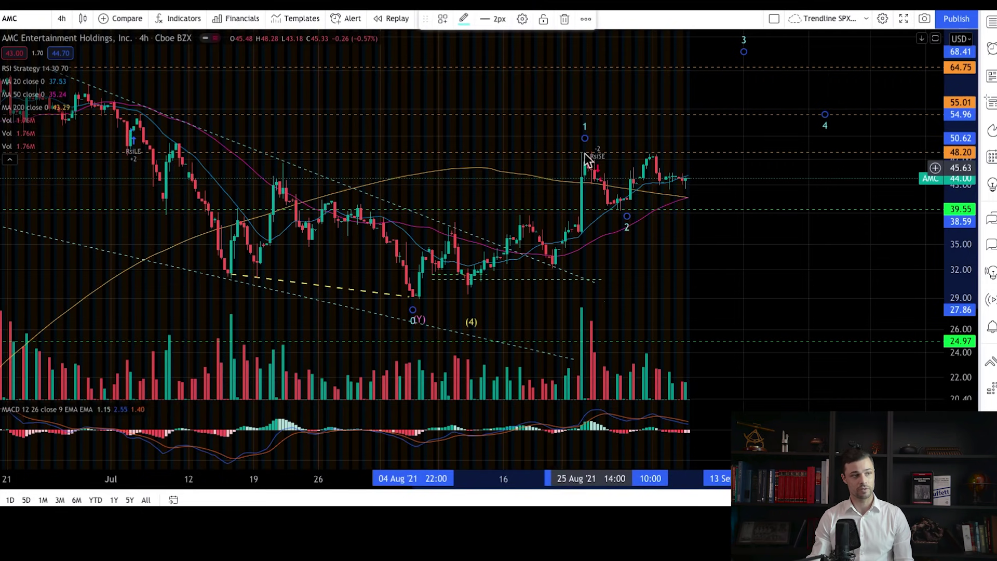
- Reposition the wave 2 marker below the 39.55 support line, at about 37.64 around 7 September
left_click_drag(629, 218, 612, 263)
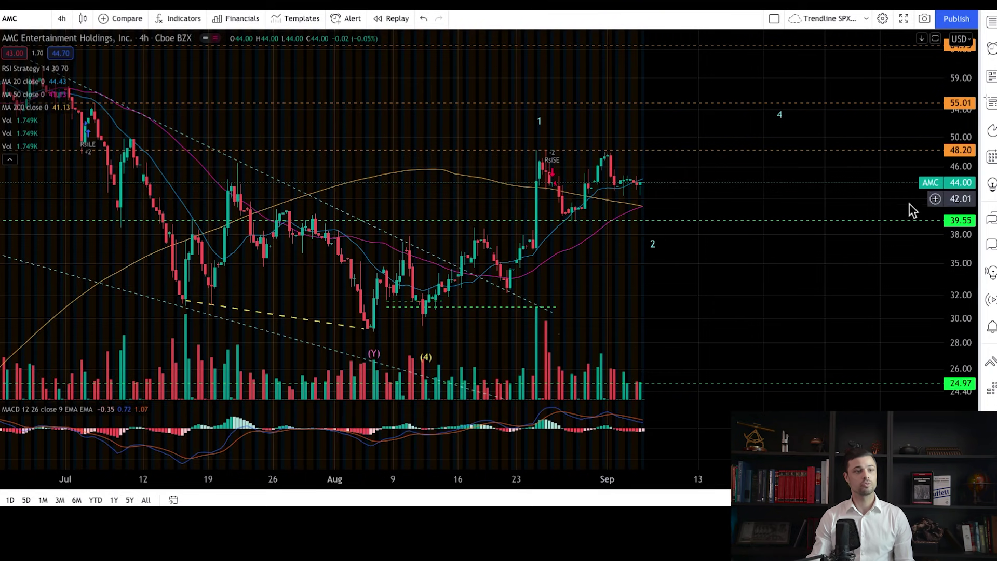
left_click(658, 222)
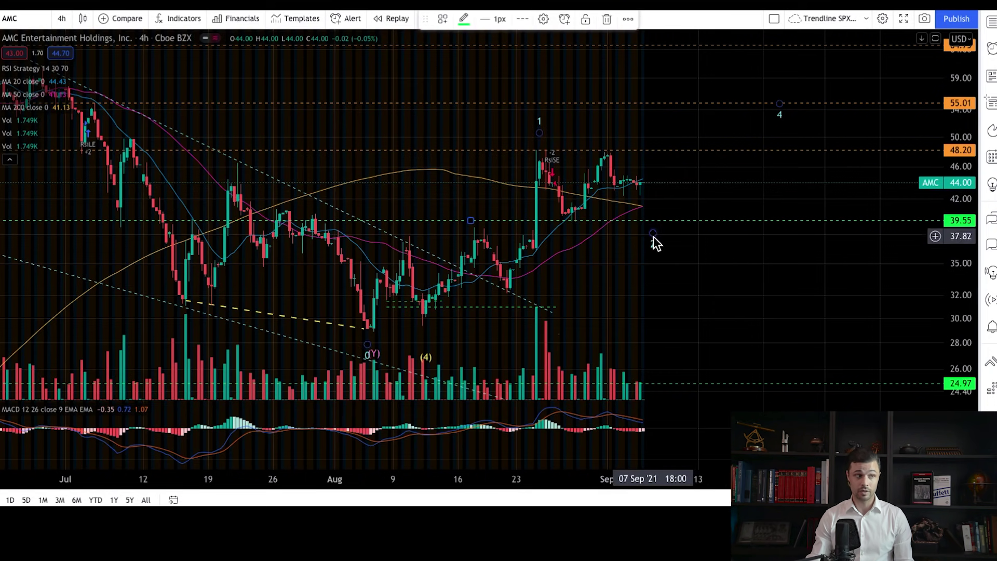
left_click_drag(654, 233, 661, 238)
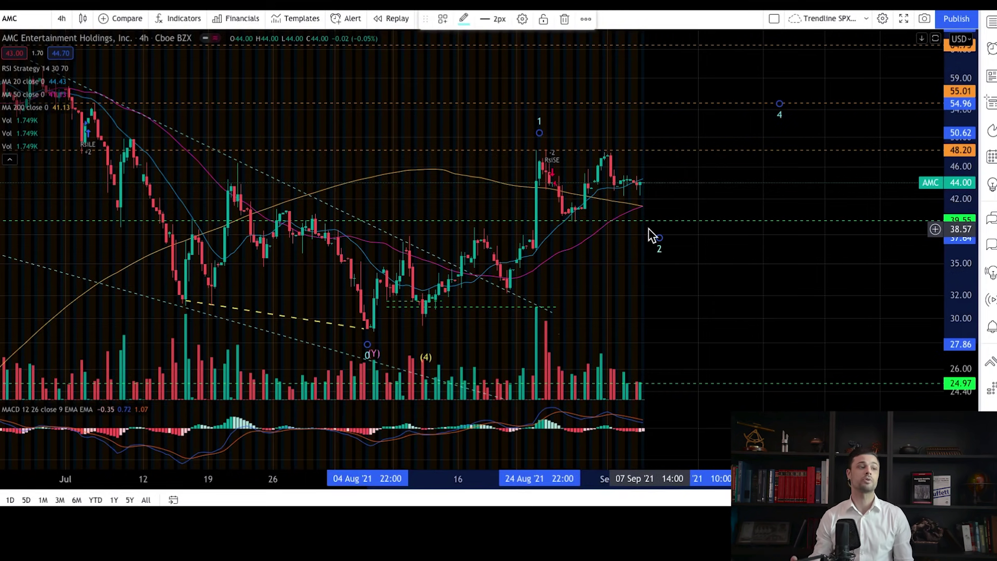
key("Escape")
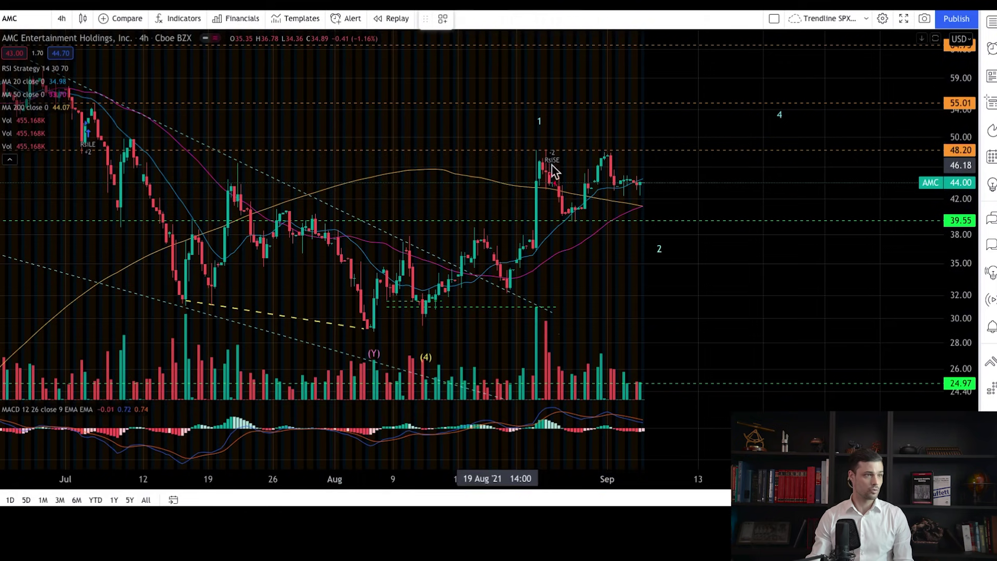
- Draw a freehand bullish path from the current price past 48.20 to about 55, and a bearish path from 39.55 to about 33
left_click_drag(643, 181, 656, 150)
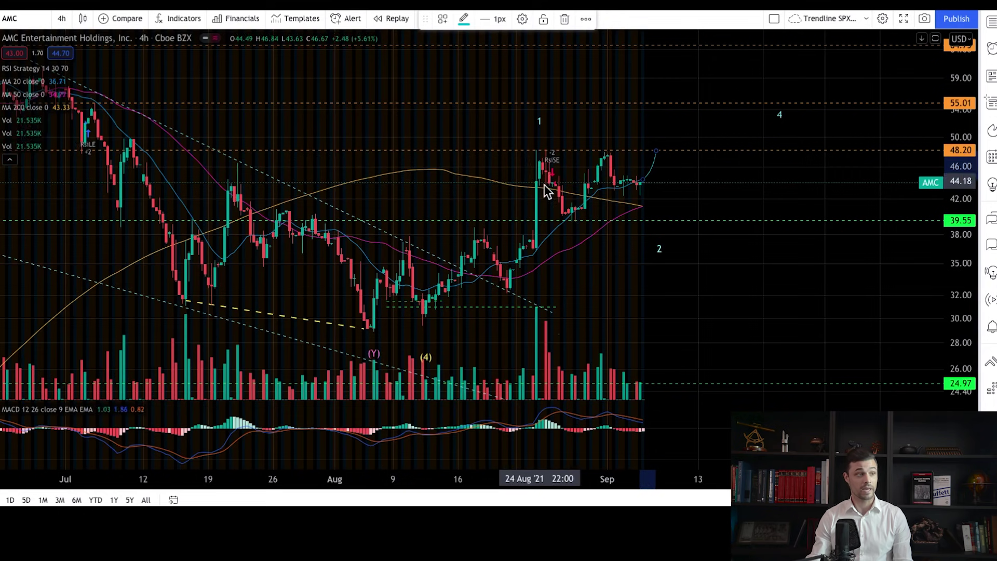
left_click_drag(658, 151, 780, 98)
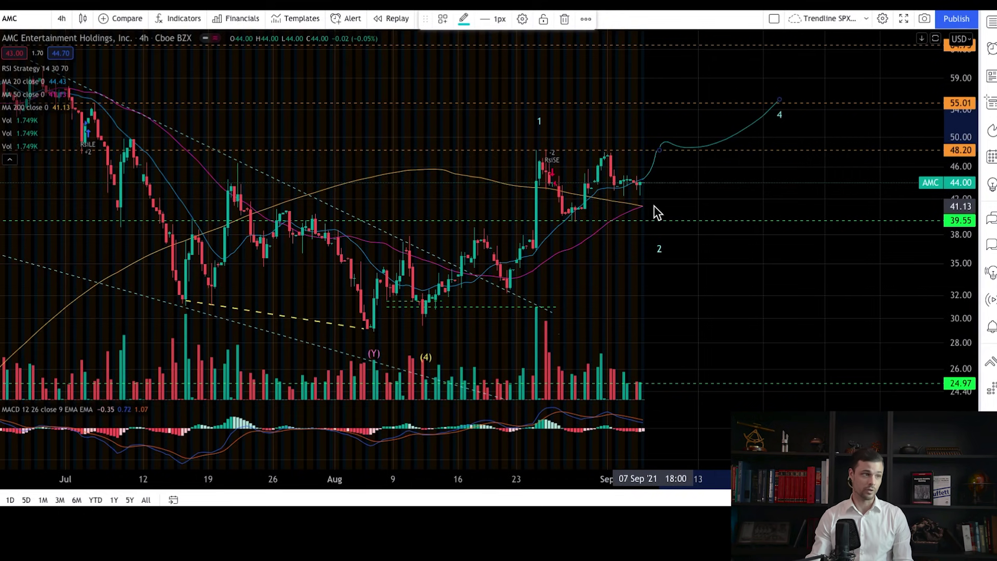
mouse_move(655, 219)
left_mouse_down()
mouse_move(706, 223)
mouse_move(766, 284)
left_mouse_up()
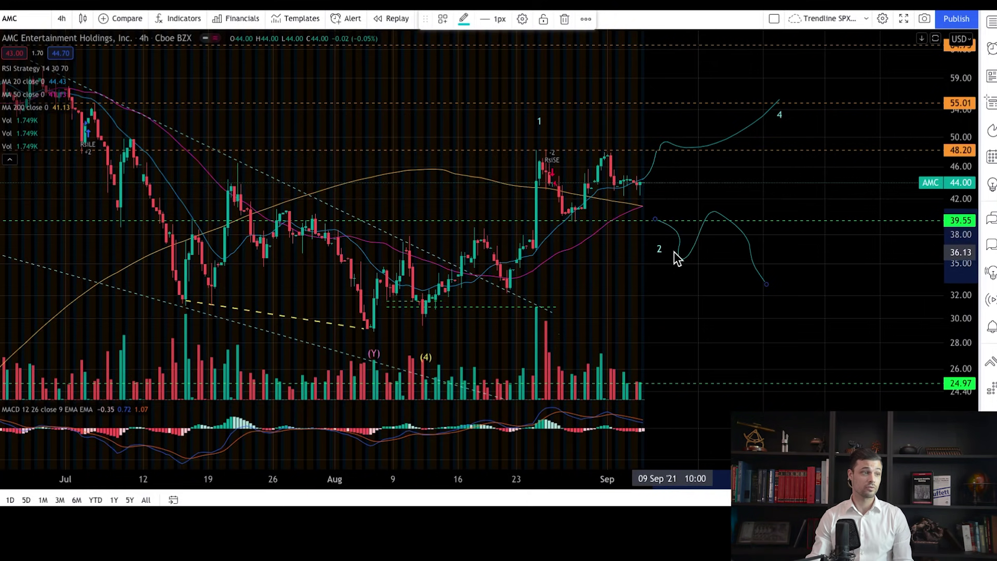
- Delete the freehand bearish path that falls from the 39.55 support line
left_click_drag(369, 480, 578, 477)
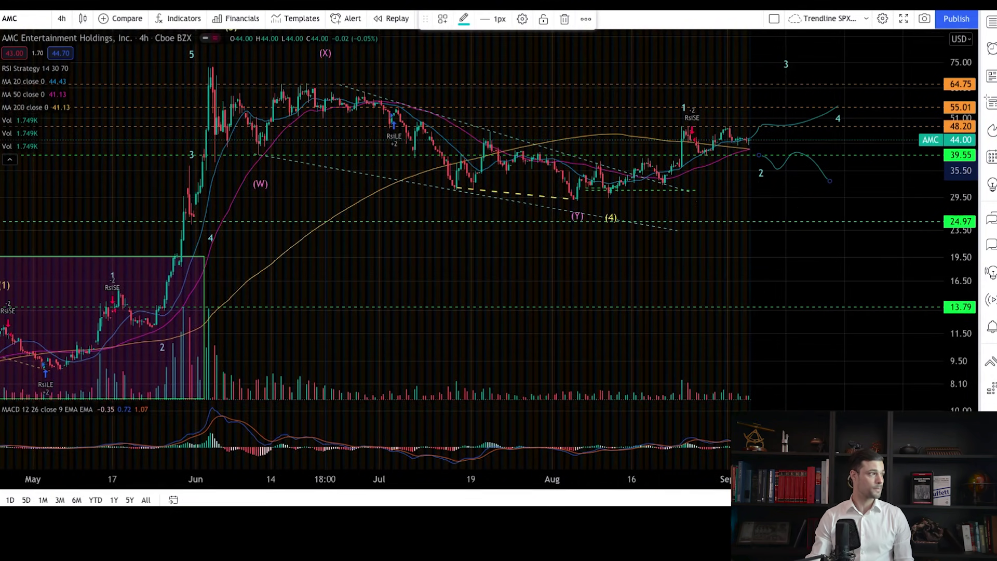
left_click_drag(792, 247, 572, 275)
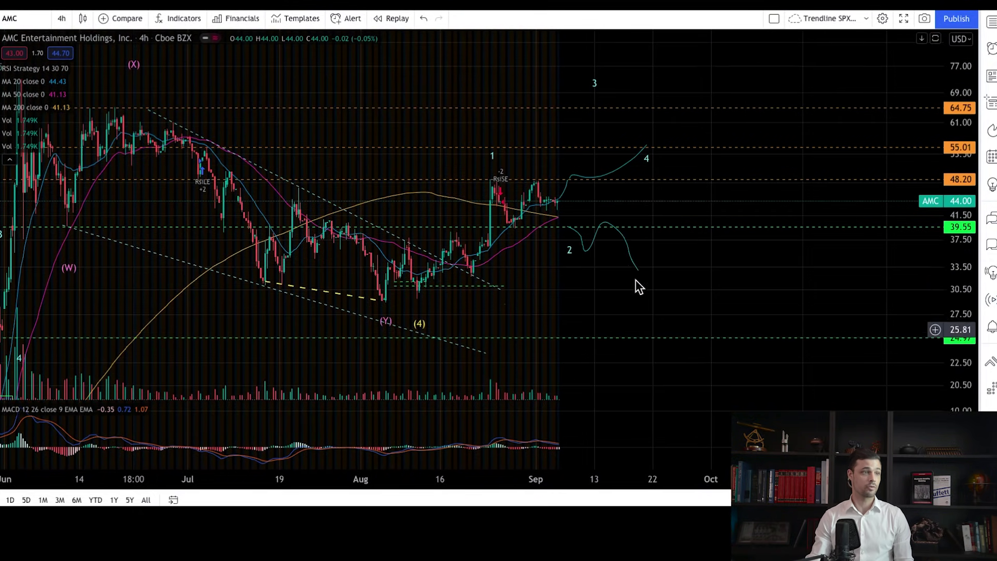
left_click(626, 246)
key("Delete")
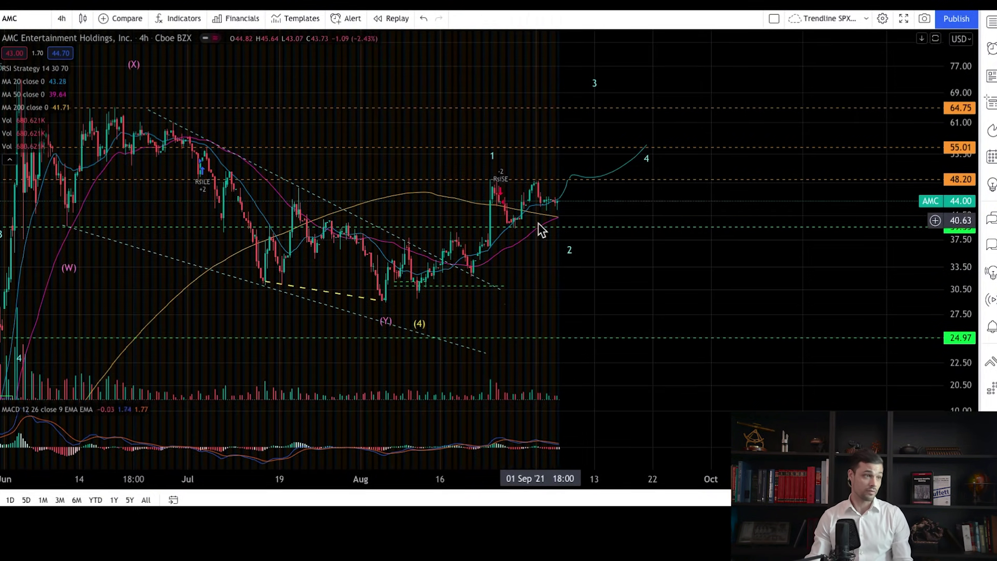
- Move the wave 3 marker to about 69.96 in mid-September, above the 64.75 resistance line
left_click(595, 88)
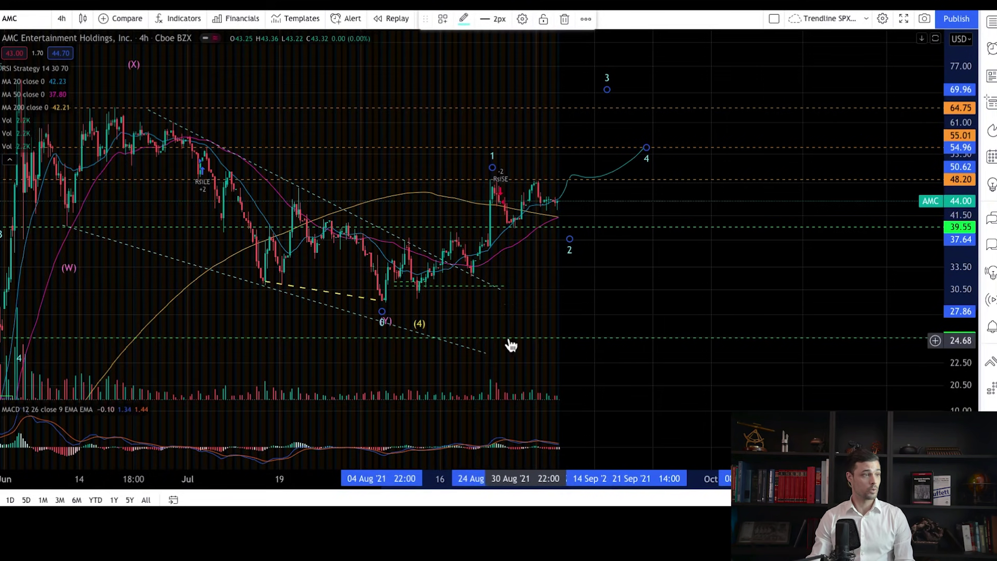
- Draw trendlines joining the late-August and 2 September peaks, first on the MACD and then on the price highs near 48
mouse_move(579, 288)
left_mouse_down()
mouse_move(615, 275)
mouse_move(633, 254)
left_mouse_up()
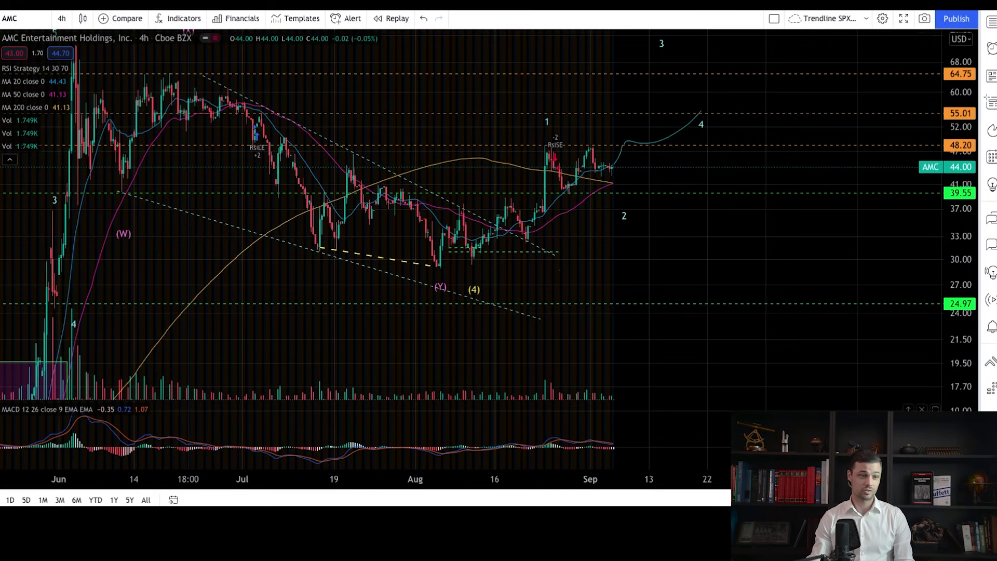
left_click_drag(960, 447, 960, 401)
left_click_drag(827, 410, 839, 362)
left_click_drag(678, 433, 682, 455)
left_click(571, 421)
left_click(618, 429)
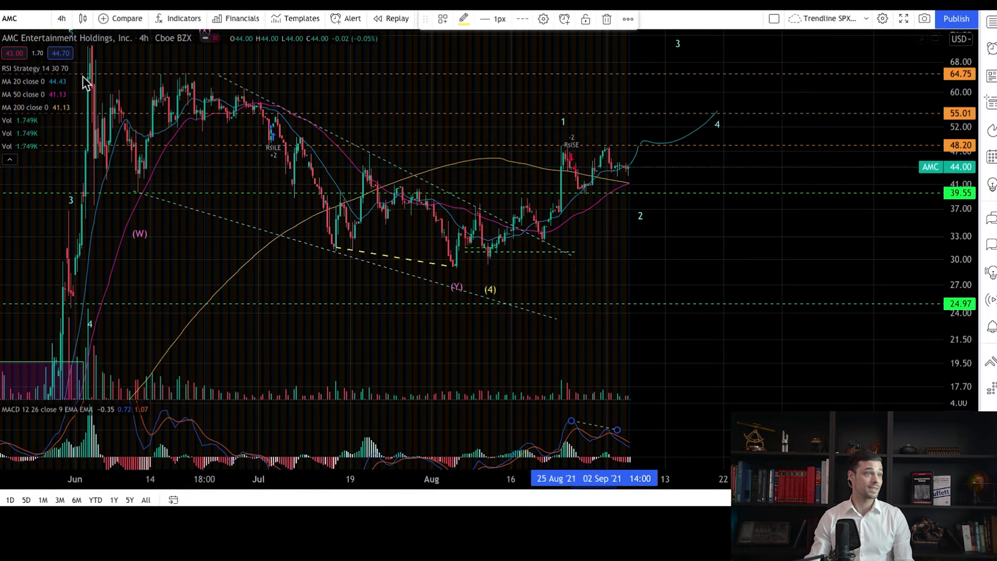
left_click(559, 144)
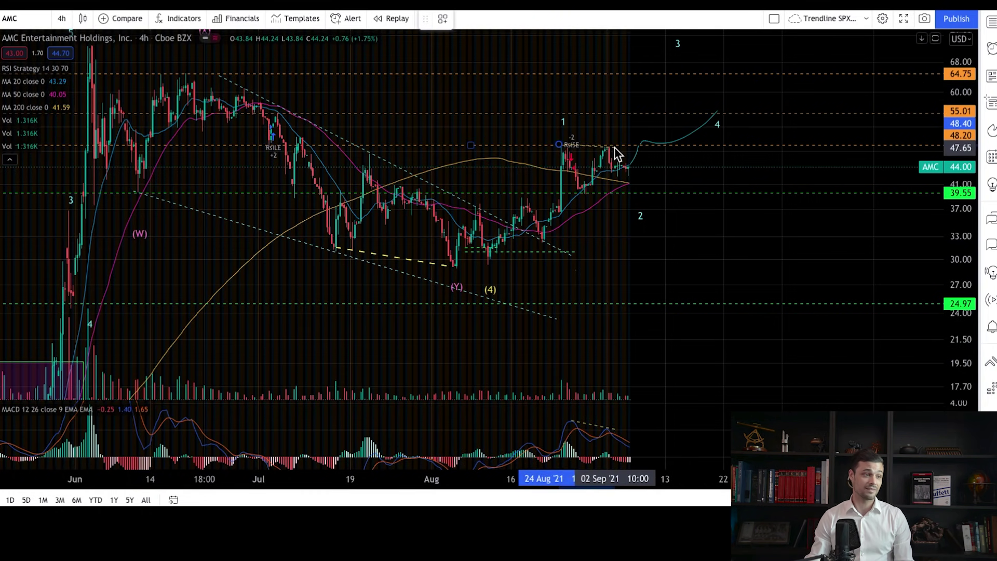
left_click(615, 149)
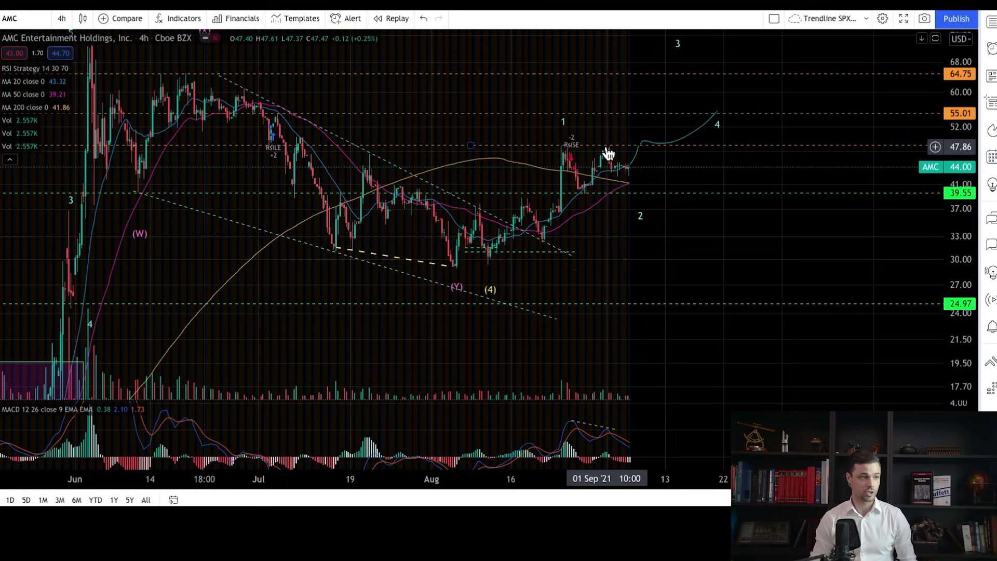
- Examine the projected wave 3 to 5 markers alongside AMC's full wave structure back to January
left_click_drag(819, 289, 781, 303)
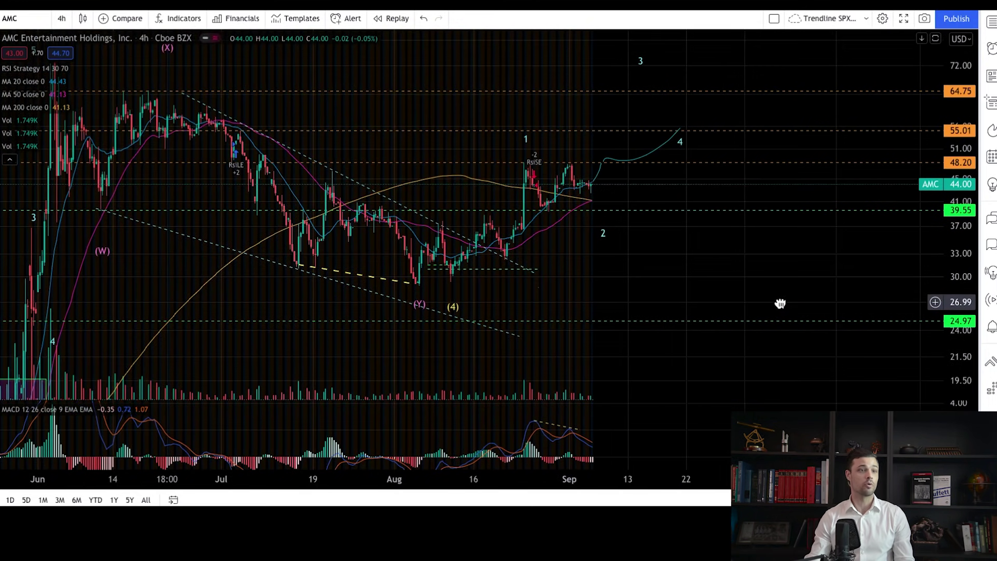
left_click_drag(957, 243, 957, 272)
left_click_drag(805, 280, 779, 303)
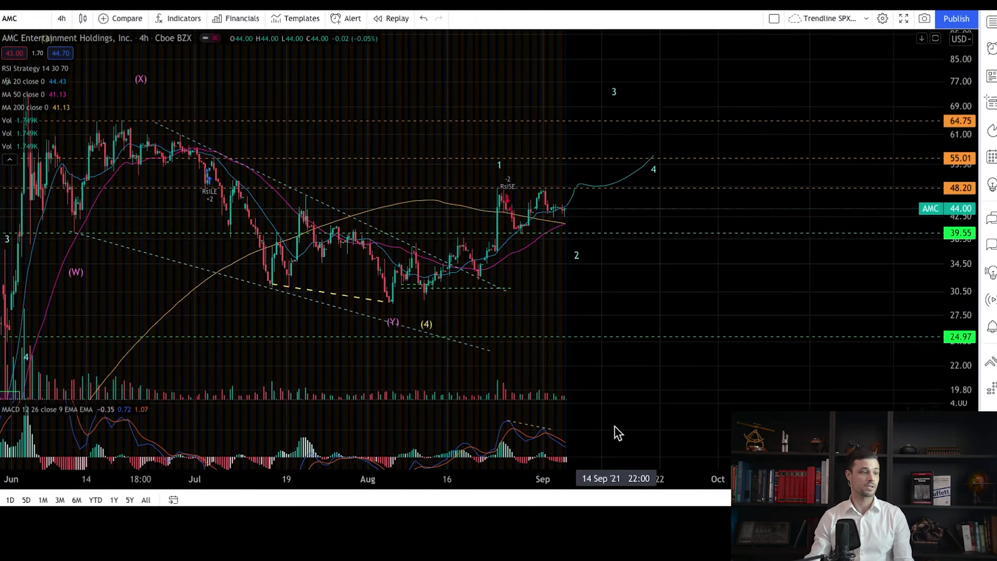
left_click_drag(595, 479, 655, 481)
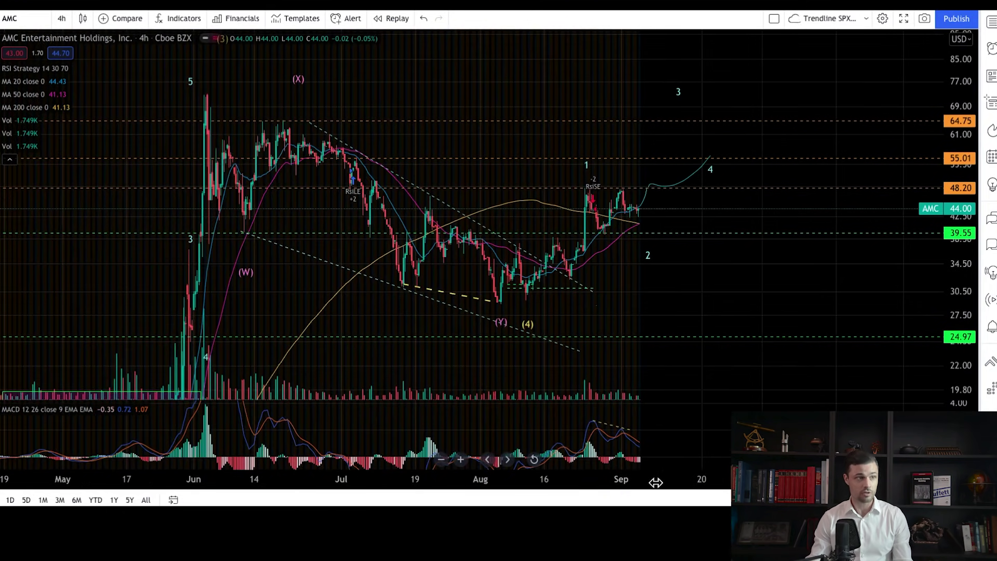
left_click_drag(799, 292, 728, 311)
left_click_drag(956, 221, 953, 268)
left_click_drag(657, 294, 643, 302)
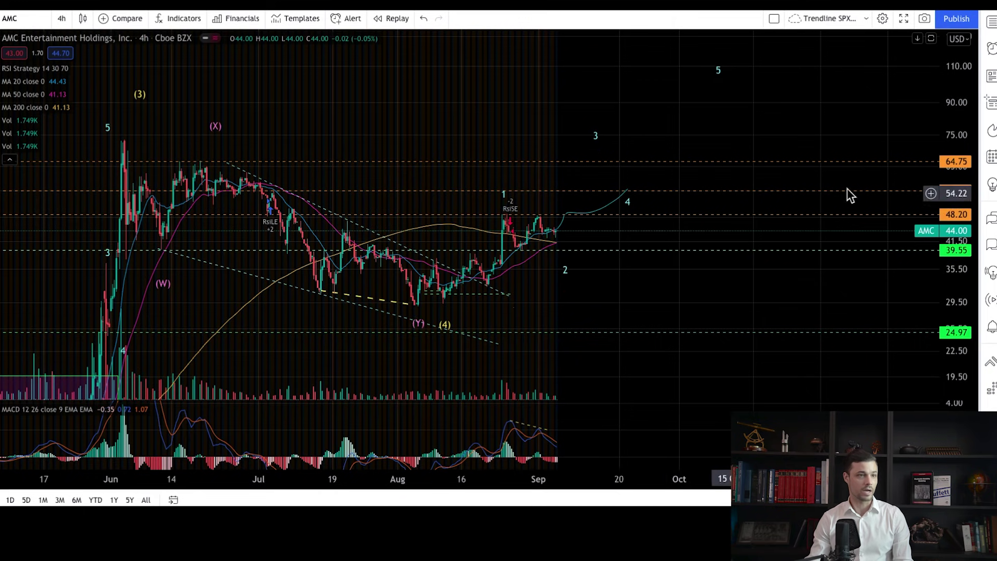
left_click_drag(970, 106, 968, 153)
scroll(365, 478, "down", 5)
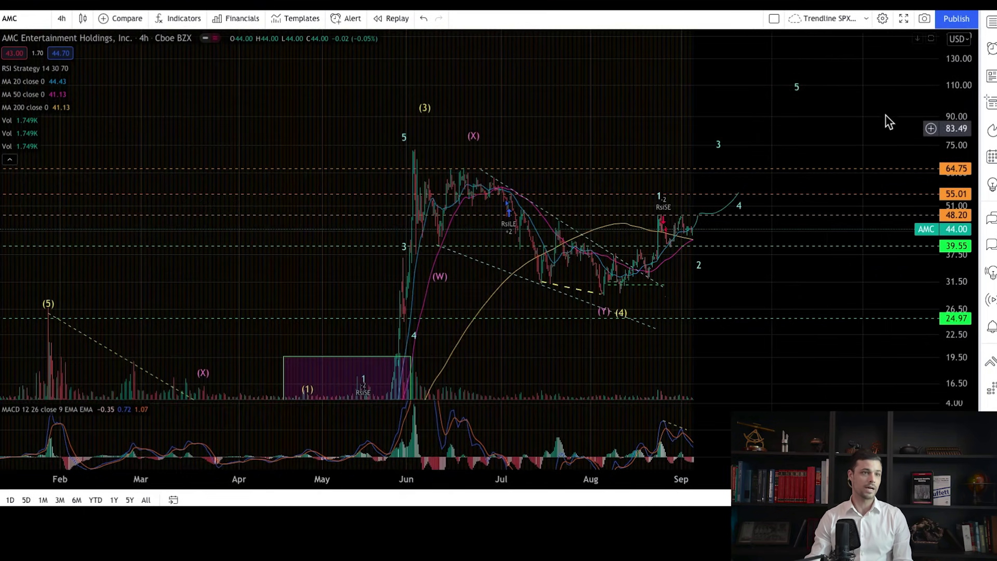
left_click_drag(943, 81, 955, 323)
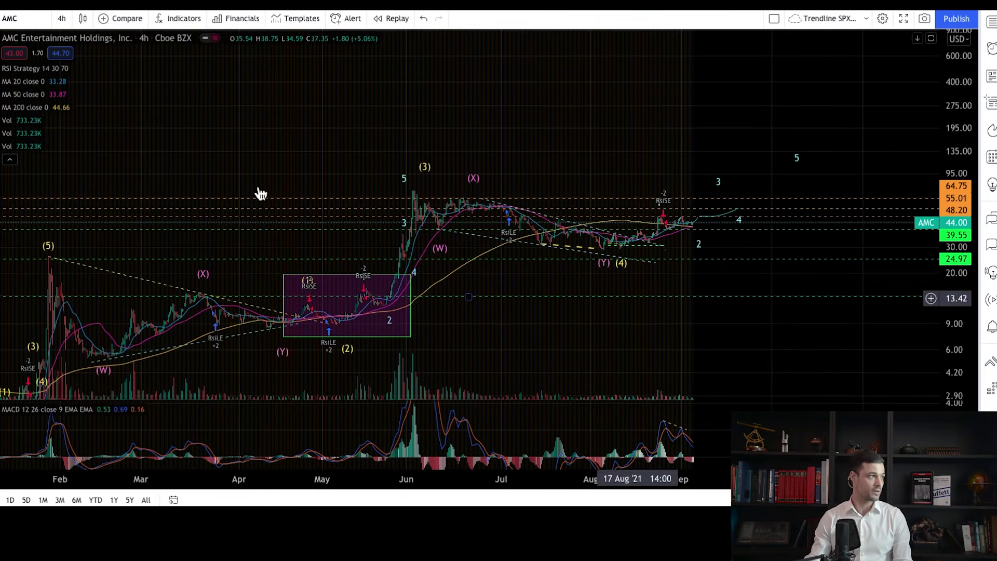
- Place a trend-based Fibonacci extension from 8.13 on 12 April to 73.95 on 2 June and back to 28.81
left_click(1, 89)
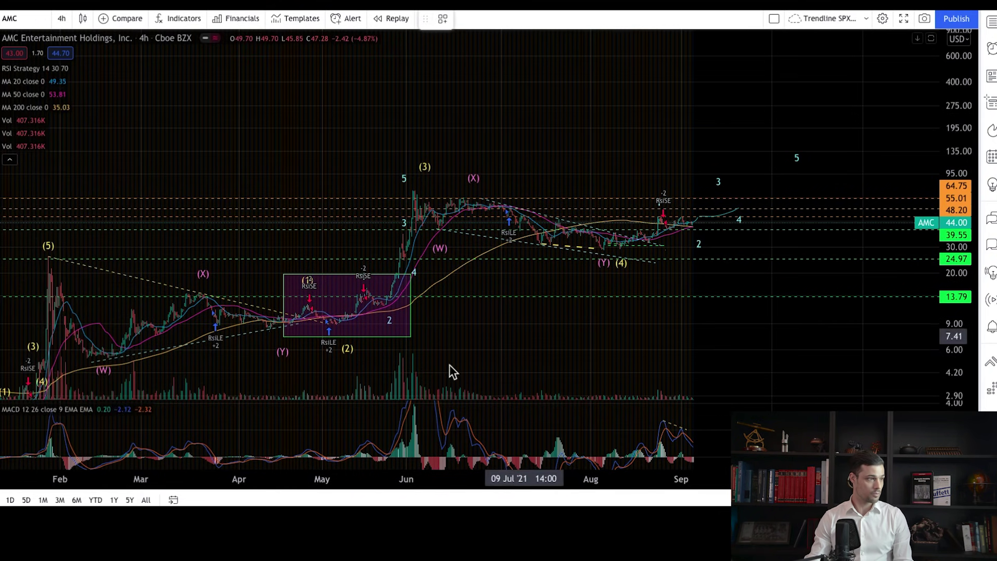
left_click(291, 333)
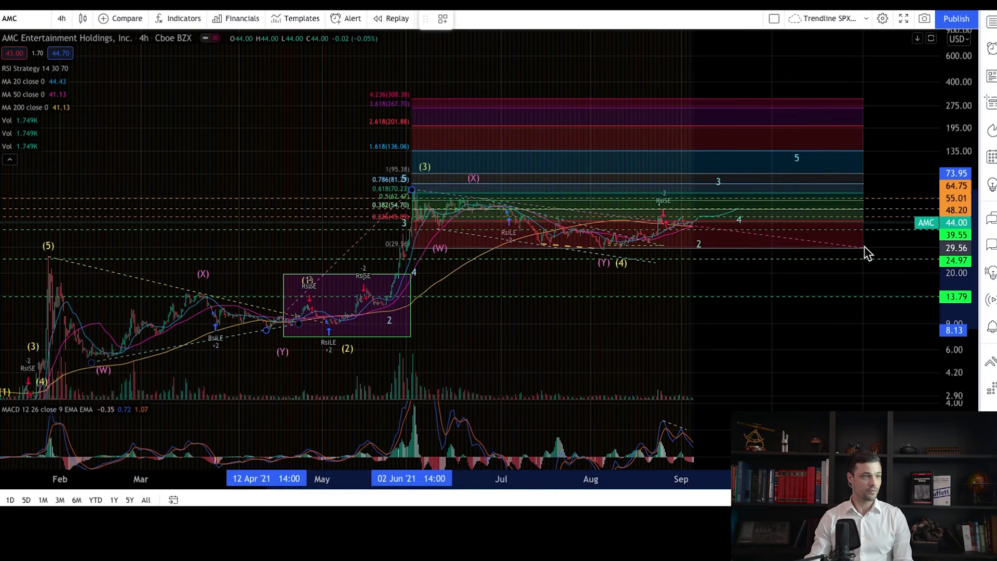
left_click(863, 250)
left_click_drag(957, 383, 950, 298)
left_click_drag(802, 325, 805, 329)
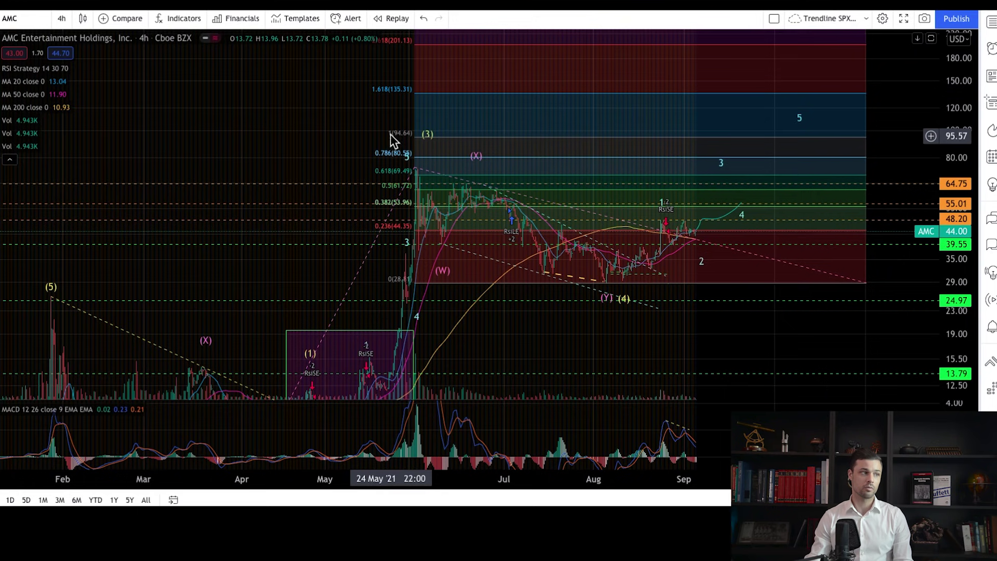
left_click(404, 133)
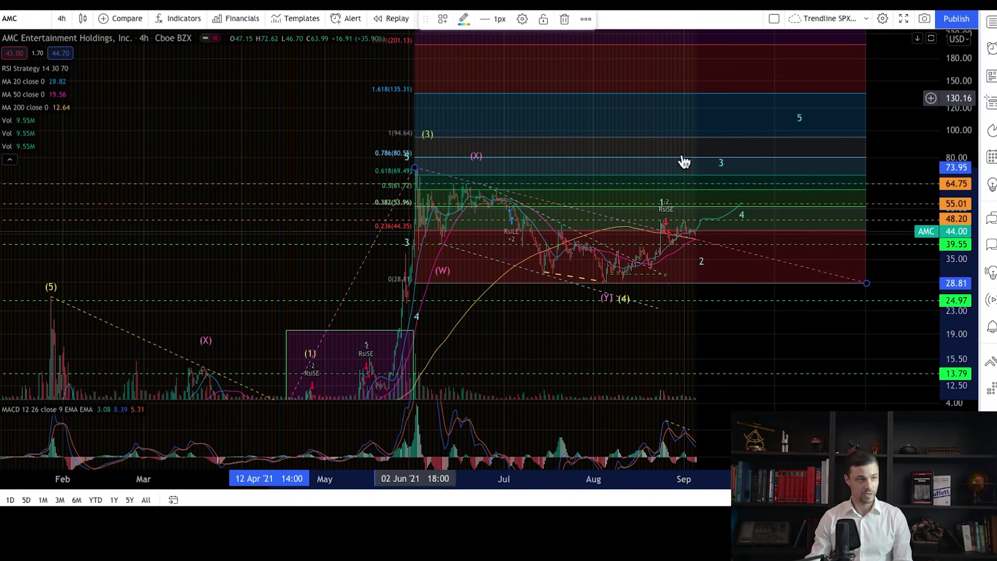
- Move the Fibonacci extension's starting anchor back to the early-January low at about 1.95
left_click_drag(955, 269, 959, 383)
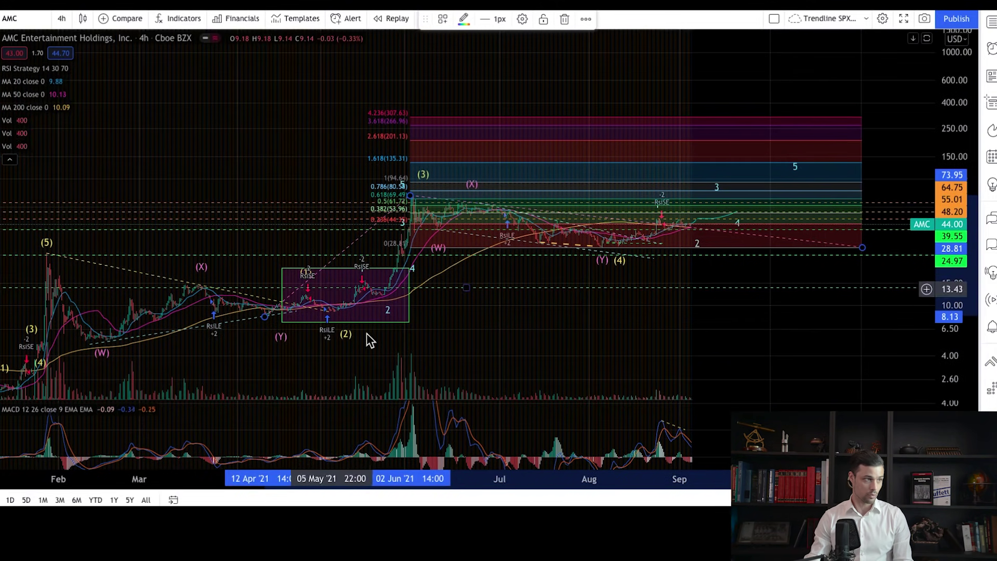
left_click_drag(216, 358, 323, 296)
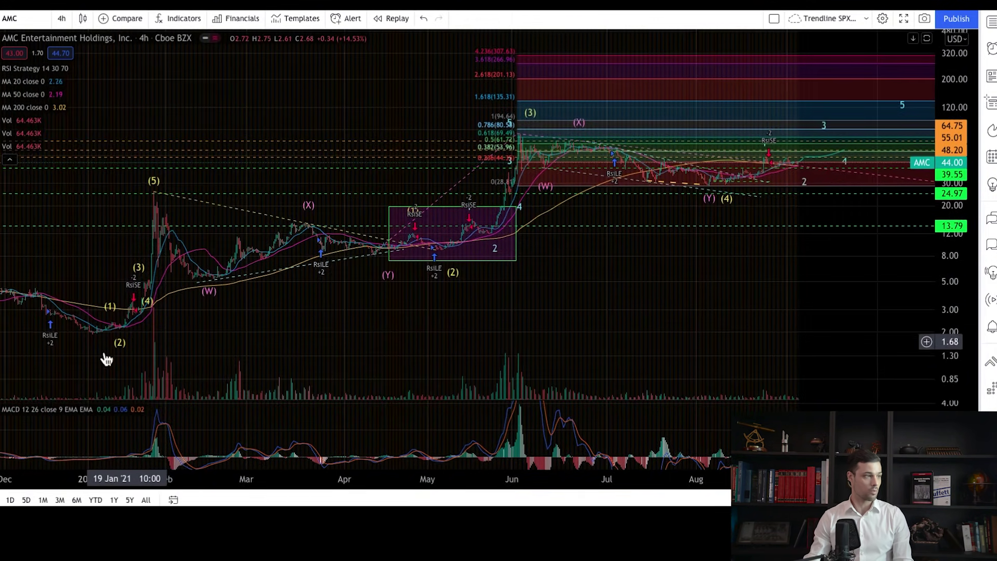
left_click_drag(373, 261, 97, 331)
left_click_drag(572, 333, 547, 335)
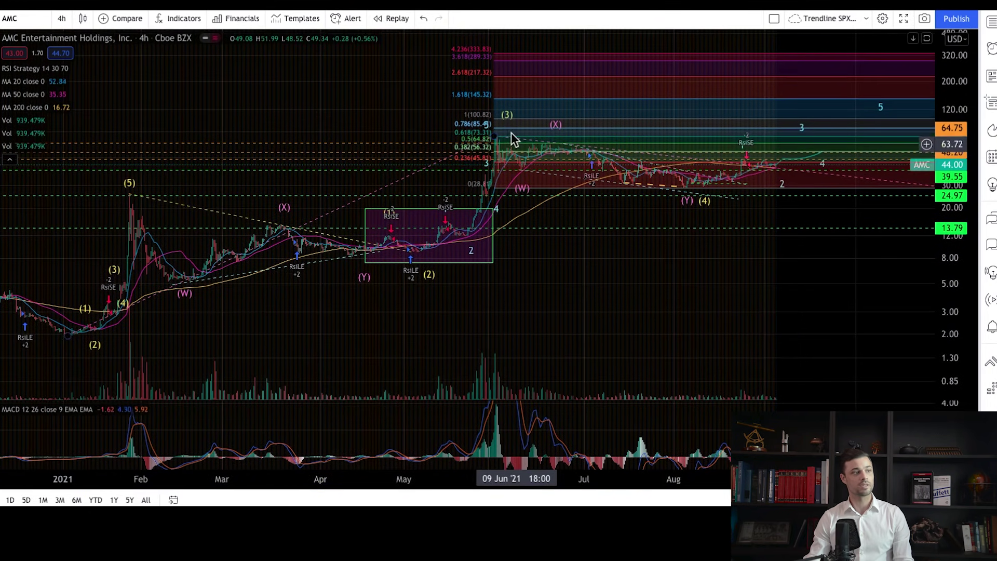
- Delete the Fibonacci extension from the AMC chart
left_click(499, 103)
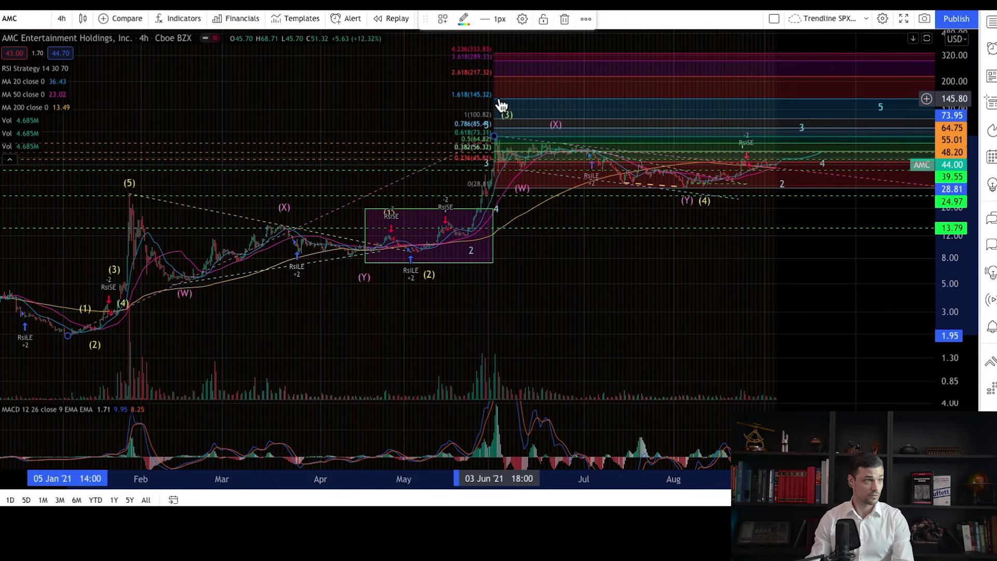
key("Delete")
left_click_drag(646, 296, 537, 305)
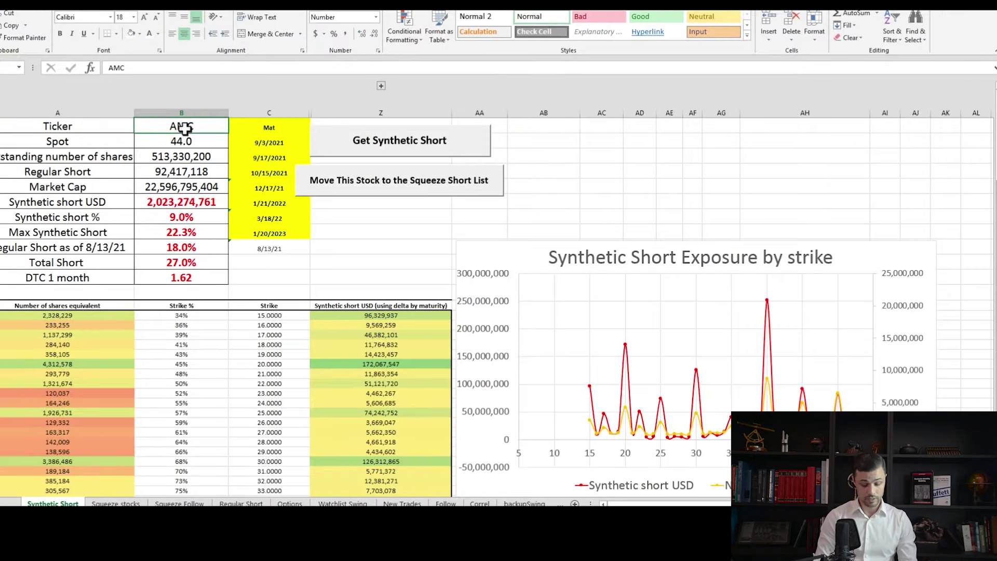
- Switch to the Synthetic Short sheet in Excel and review AMC's ticker entry and regular short percentage
key("Return")
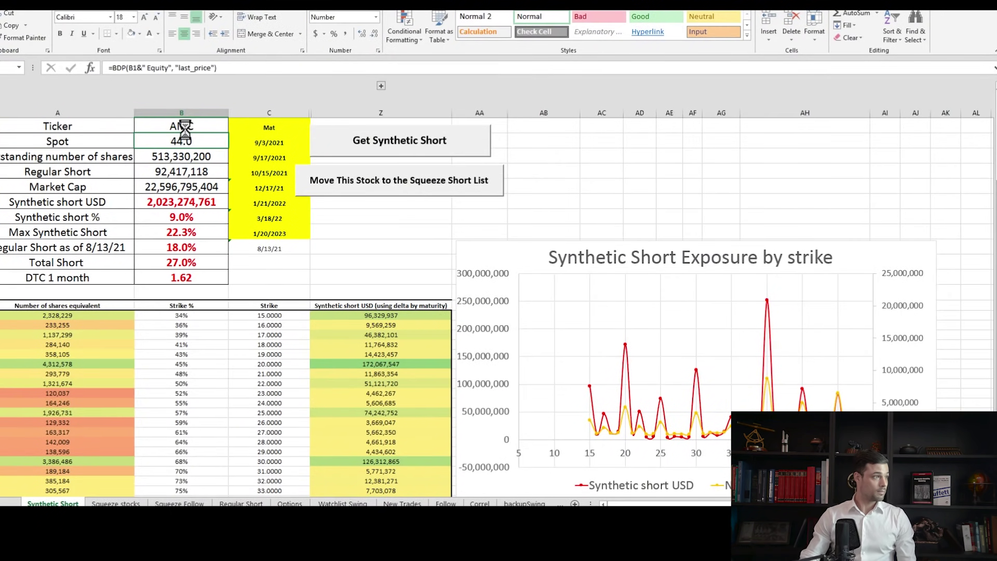
left_click(189, 251)
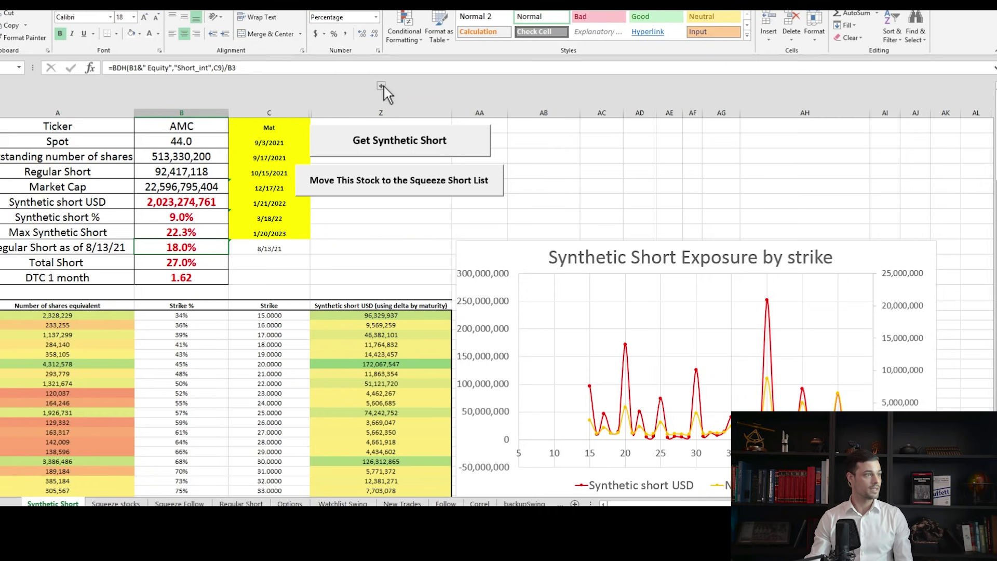
left_click(156, 130)
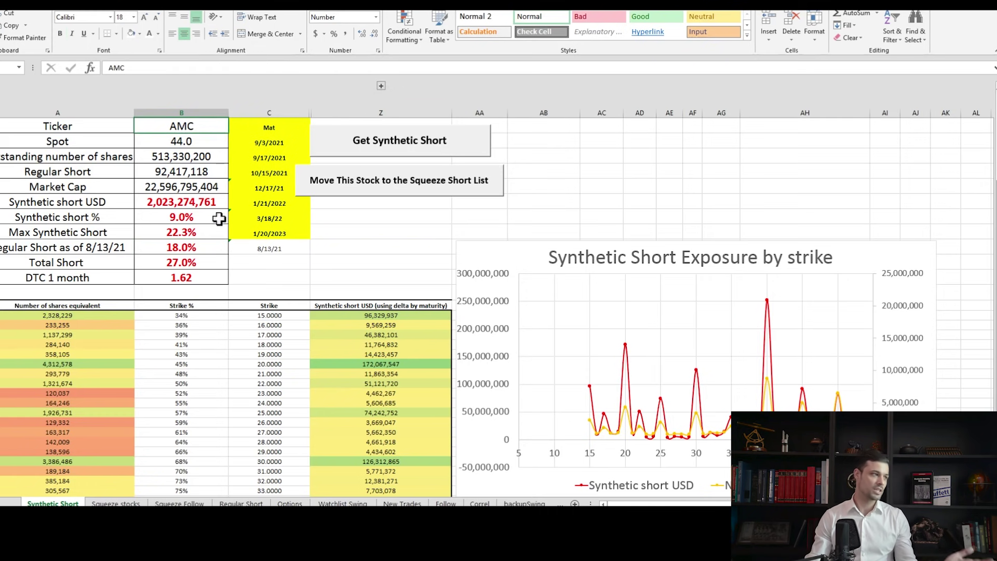
left_click(254, 274)
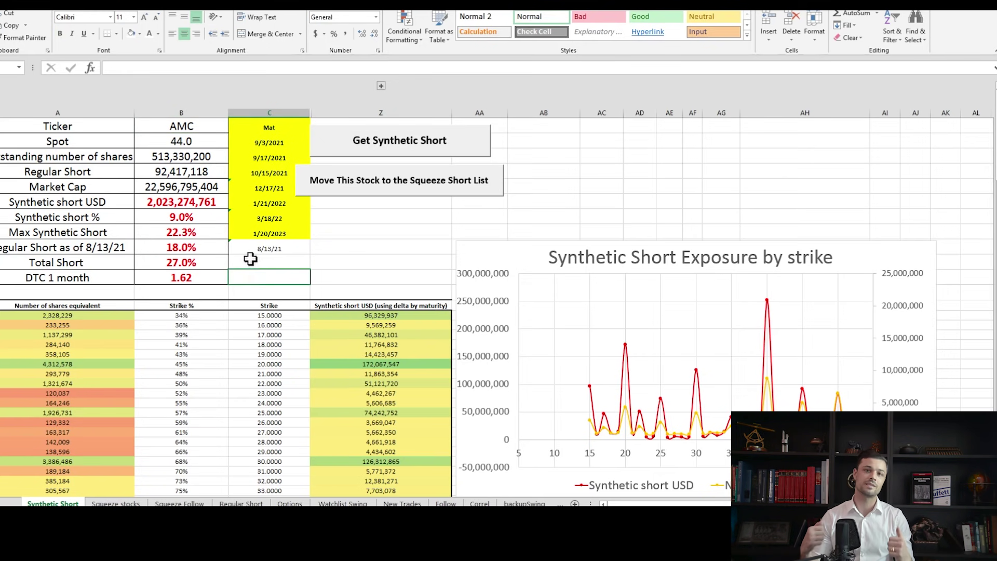
- Expand the hidden option-maturity columns and highlight the 9/17/2021 and 1/21/2022 open interest at strikes 20, 30 and 40
left_click(381, 86)
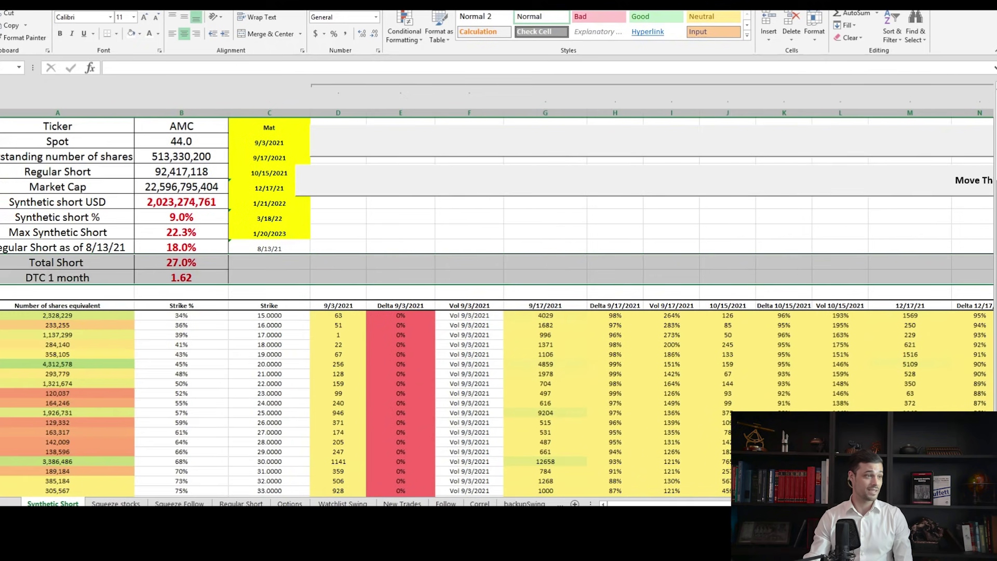
scroll(566, 347, "down", 5)
left_click_drag(615, 375, 883, 366)
left_click(756, 345)
left_click(242, 347, "ctrl")
left_click(255, 249, "ctrl")
left_click(788, 151, "ctrl")
key("shift+space")
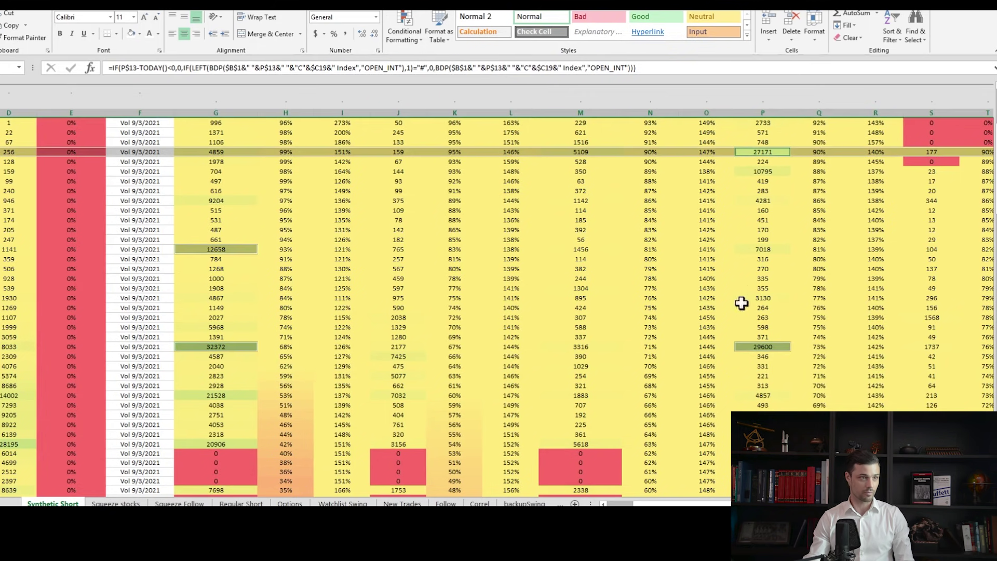
- Compare open interest across strikes for the 1/21/2022 and 9/17/2021 maturities, highlighting both columns
scroll(748, 280, "up", 3)
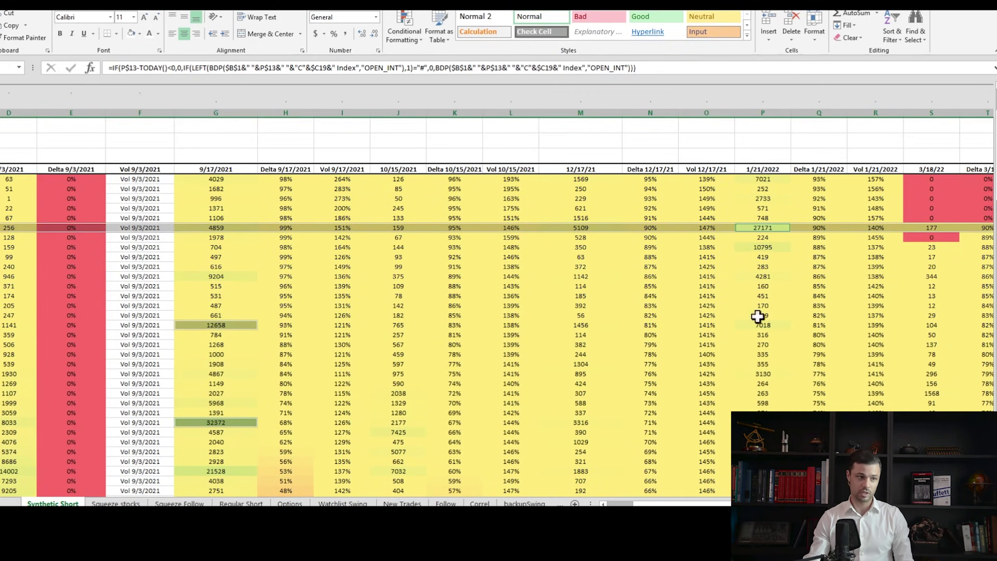
scroll(275, 281, "down", 3)
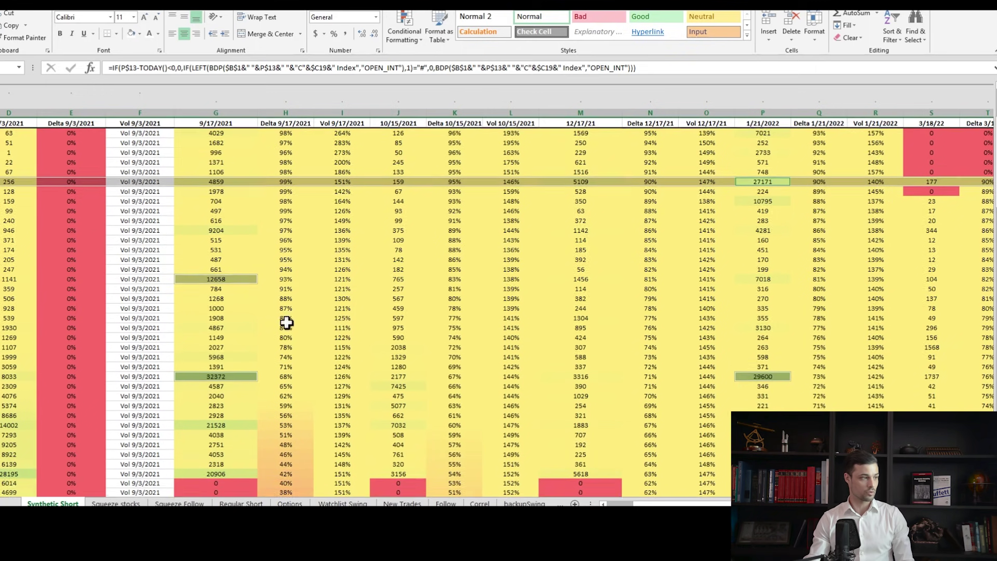
left_click_drag(654, 505, 624, 505)
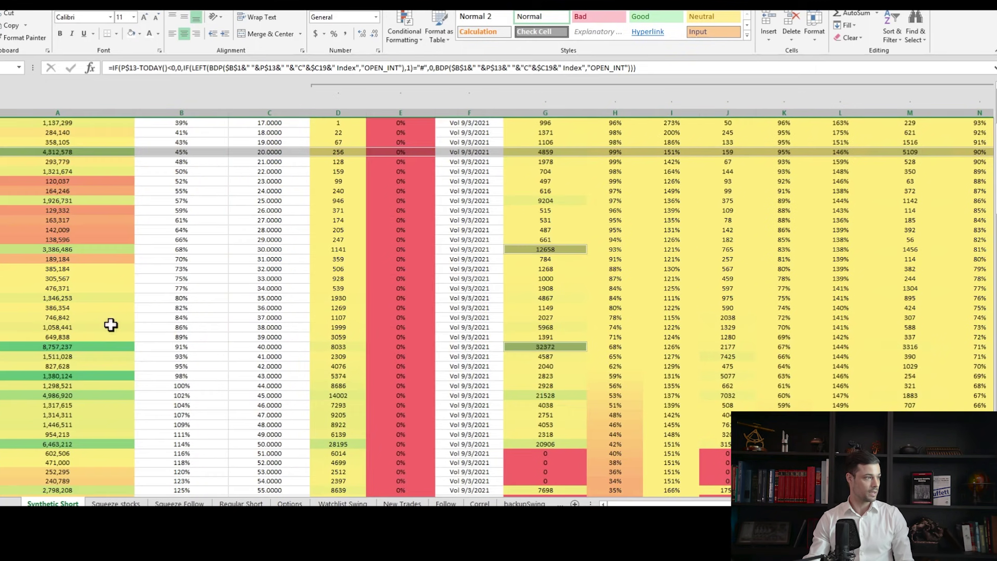
mouse_move(643, 504)
left_mouse_down()
mouse_move(710, 505)
mouse_move(639, 504)
left_mouse_up()
scroll(351, 316, "up", 3)
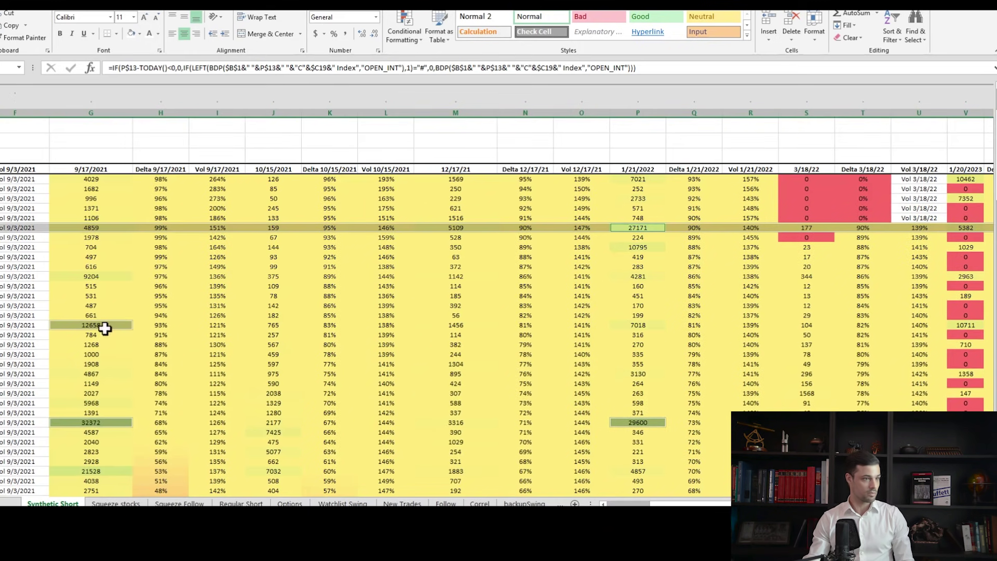
scroll(201, 423, "down", 3)
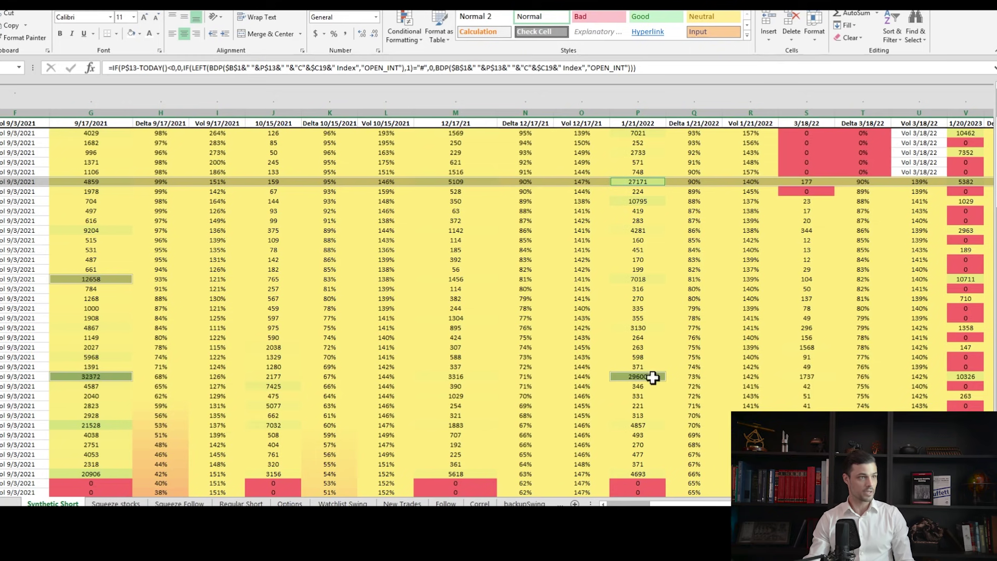
left_click_drag(638, 134, 634, 386)
left_click_drag(100, 135, 100, 464)
- Highlight the open-interest rows for strikes 44 and 45 across the 9/17/2021 to 1/21/2022 maturities
left_click_drag(519, 357, 5, 349)
left_click_drag(544, 415, 845, 436)
left_click_drag(753, 434, 901, 425)
scroll(474, 345, "down", 4)
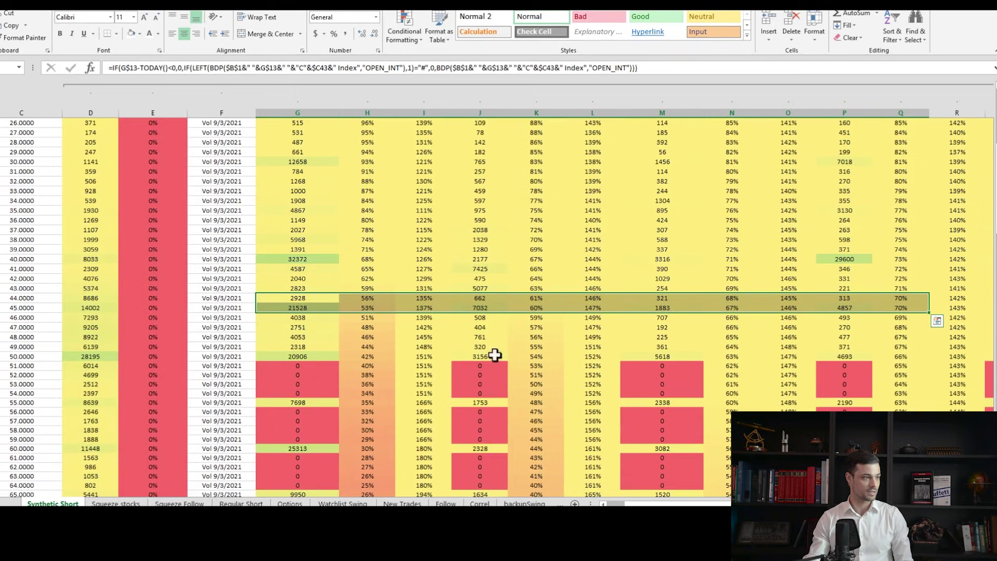
- Select the entire 145 strike row and examine its open interest and equivalent number of shares
scroll(592, 375, "down", 20)
scroll(592, 375, "down", 12)
scroll(592, 375, "up", 2)
left_click(291, 225)
key("shift+space")
scroll(364, 396, "left", 3)
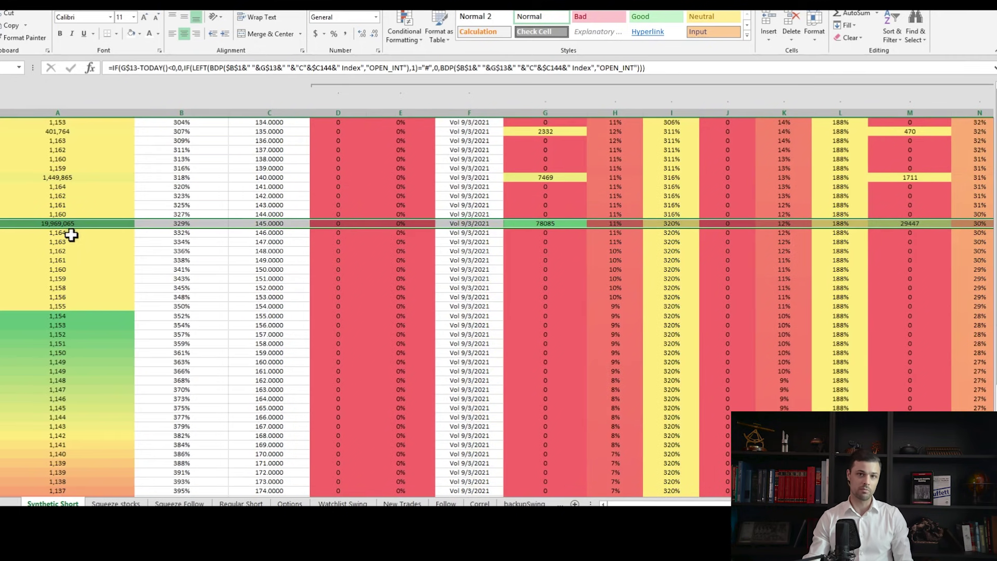
- Collapse the option-maturity columns and move the Synthetic Short Exposure by strike chart up beside the summary table
scroll(73, 236, "up", 20)
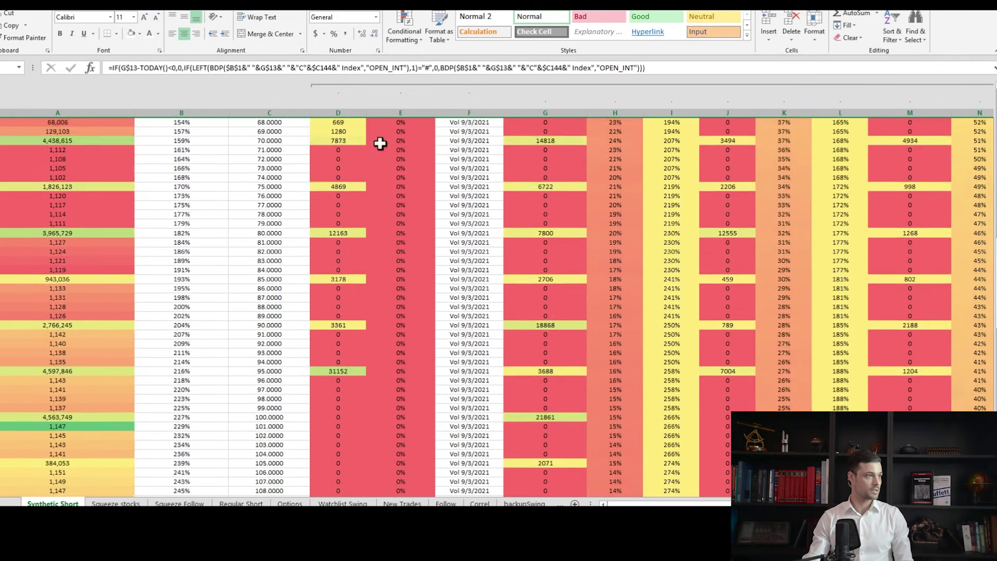
left_click(404, 84)
scroll(744, 179, "down", 16)
scroll(886, 285, "up", 20)
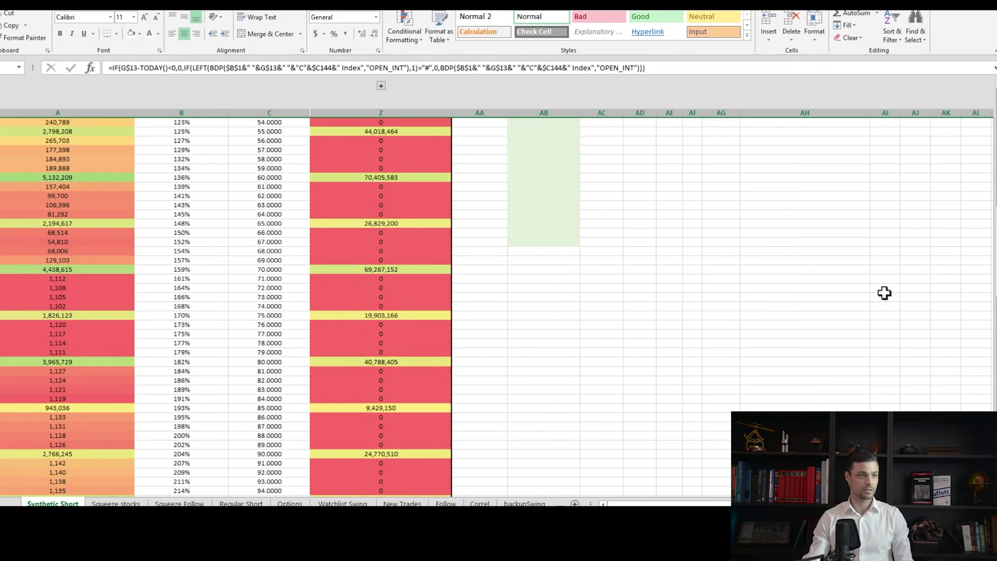
scroll(872, 294, "up", 5)
left_click_drag(862, 262, 856, 154)
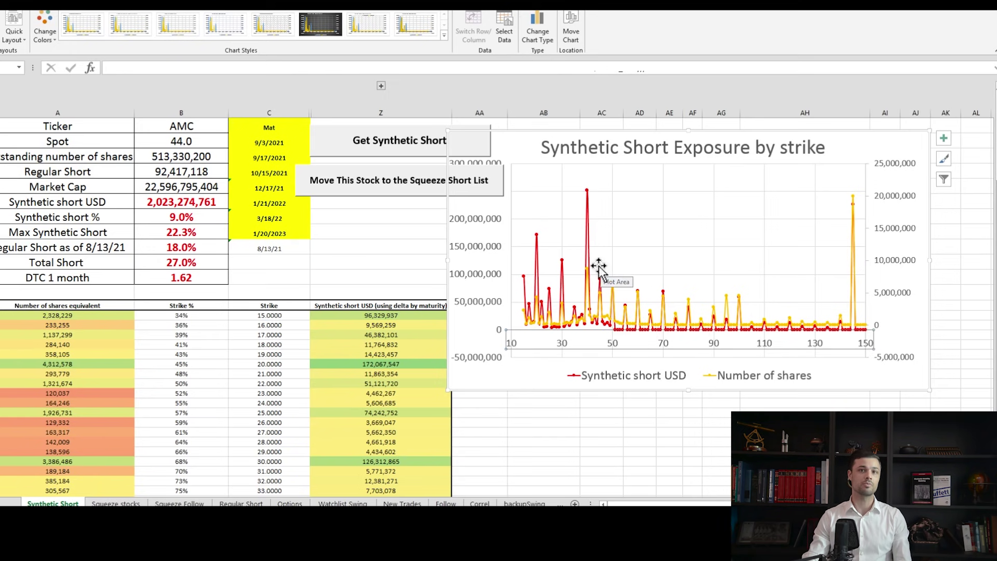
- Inspect the synthetic short chart's peaks at strikes 40 and 145, selecting the Number of shares series
left_click(588, 196)
left_click(854, 201)
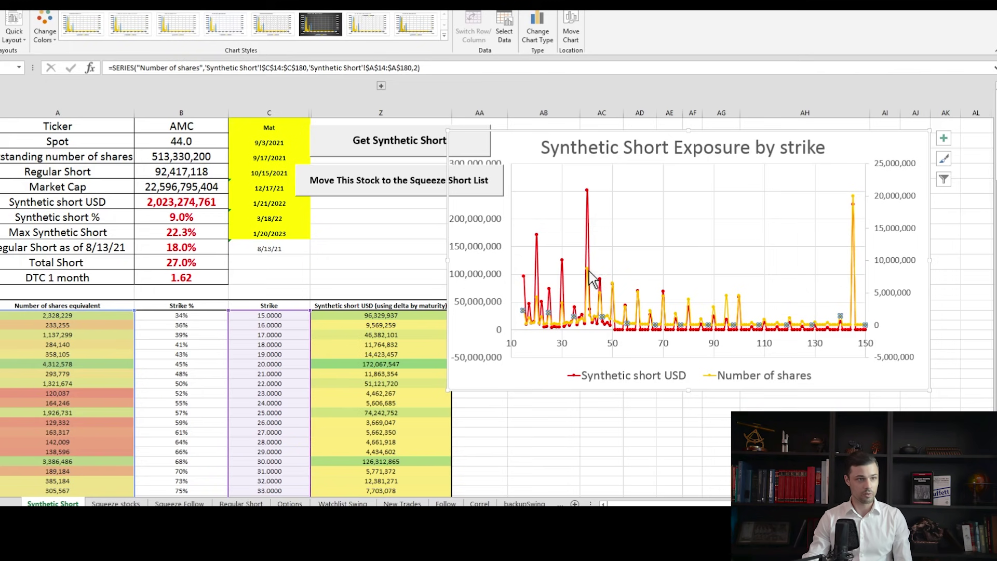
left_click_drag(111, 426, 42, 432)
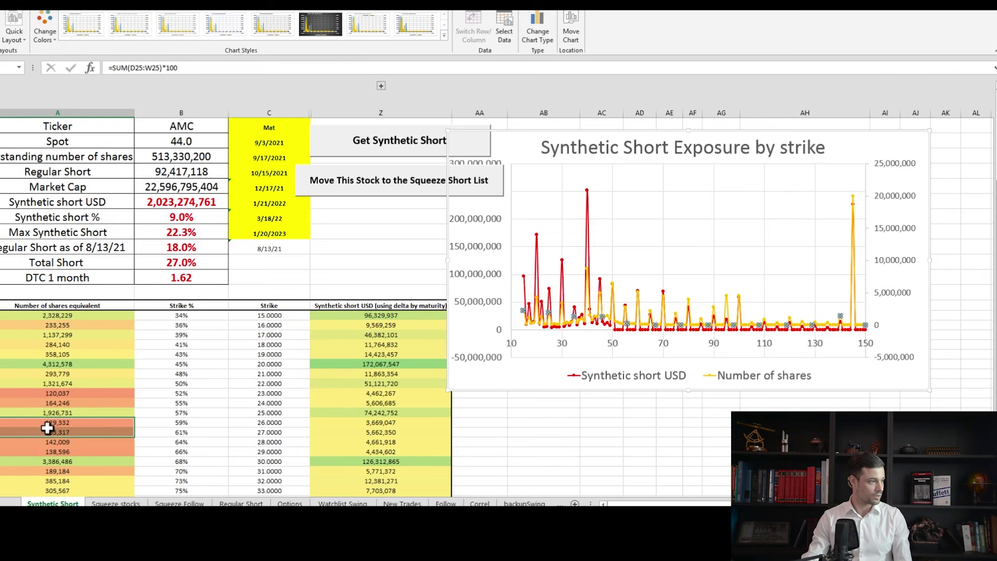
- Select the entire 40 strike row and compare its exposure with the Synthetic Short Exposure by strike chart
scroll(60, 462, "down", 2)
scroll(63, 466, "down", 1)
left_click(66, 422)
key("shift+space")
scroll(74, 438, "up", 3)
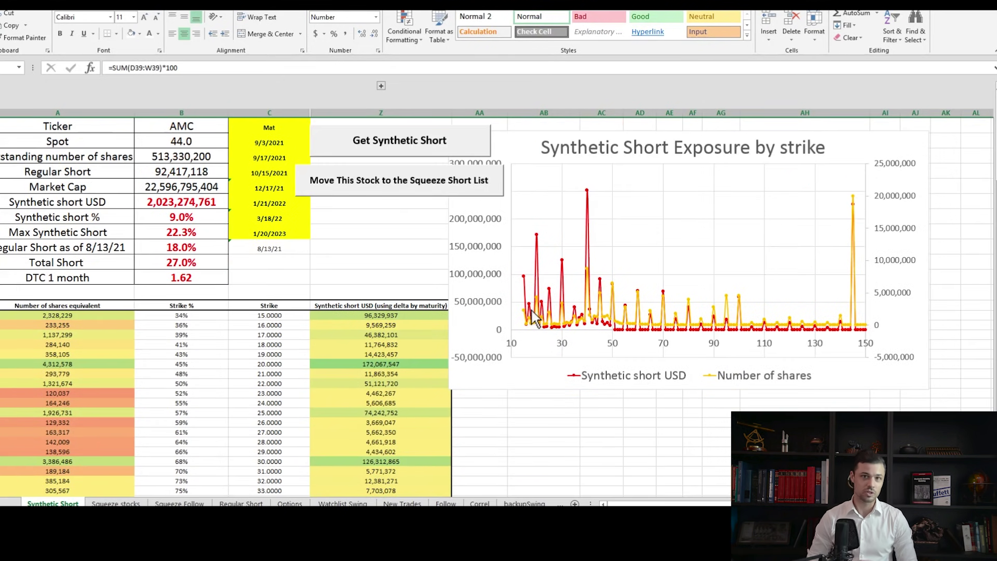
mouse_move(533, 311)
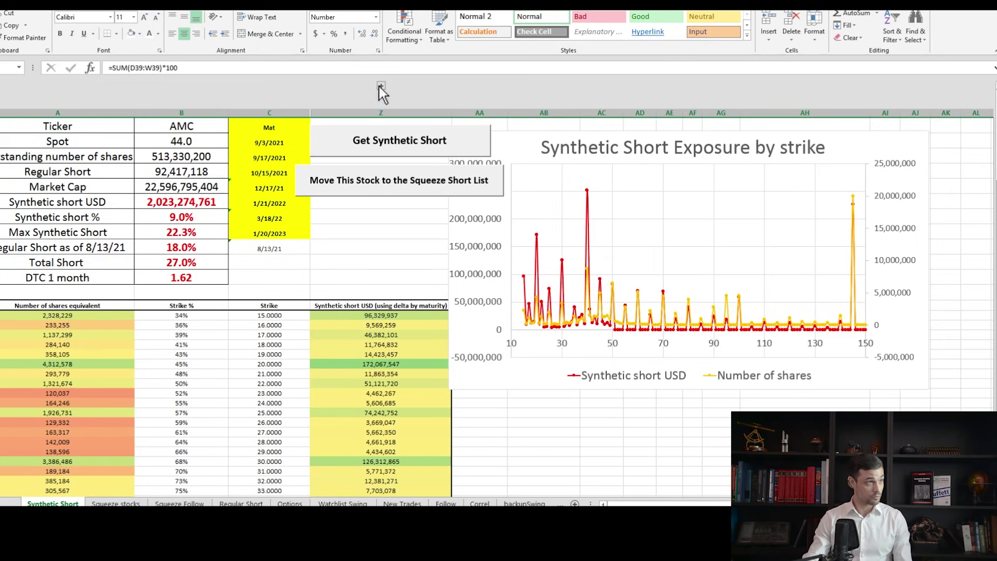
- Expand the option-maturity columns and highlight the entire rows for strikes 21 and 40
left_click(381, 86)
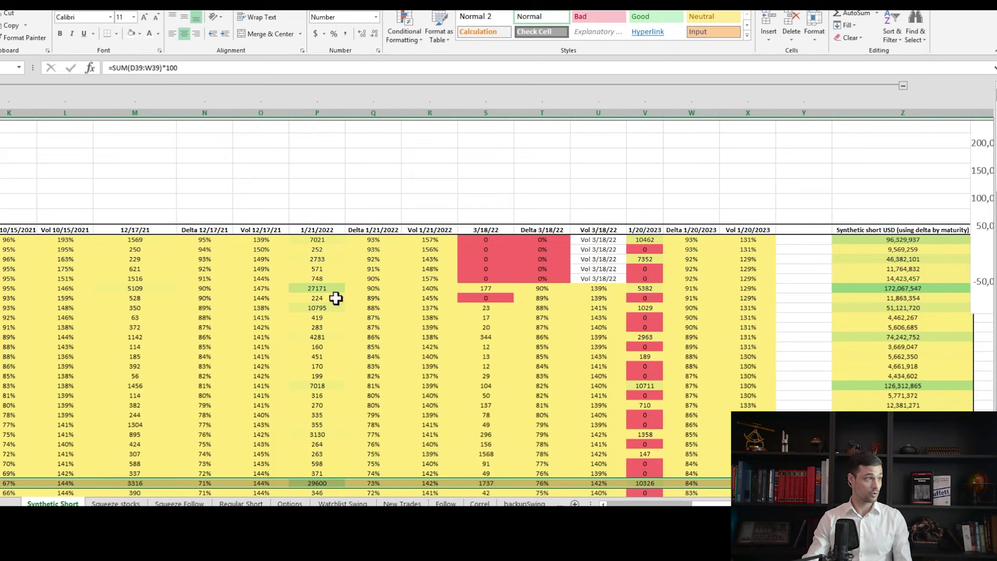
left_click_drag(337, 298, 1, 298)
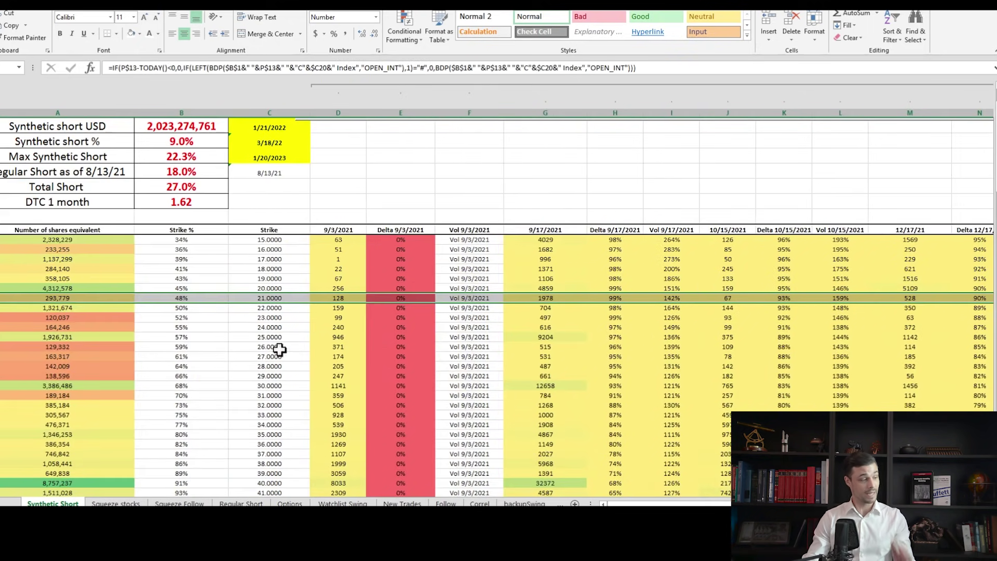
scroll(291, 351, "down", 4)
scroll(418, 363, "down", 1)
left_click(531, 302)
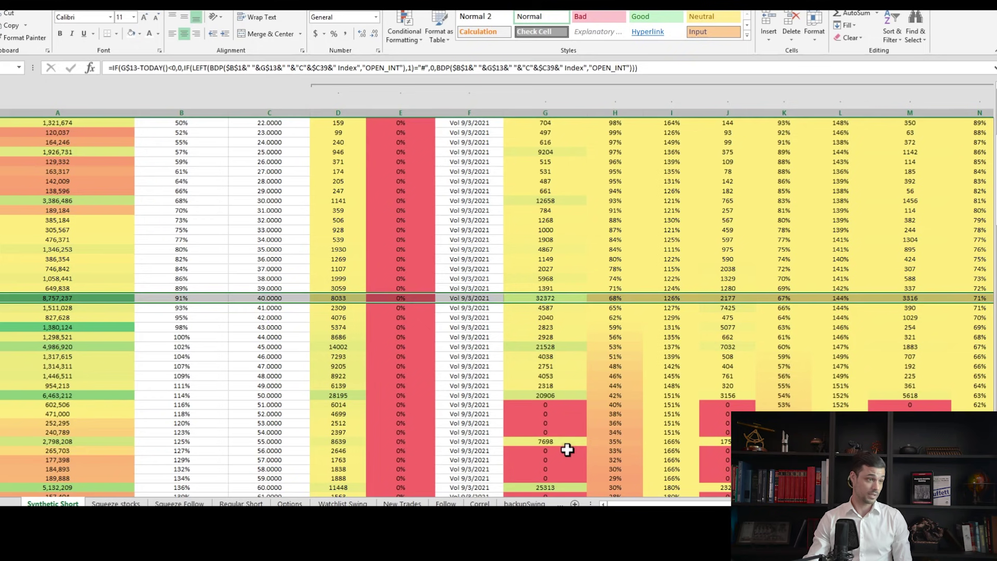
- Highlight the entire 145 strike row and select its 9/17/2021 open interest
scroll(568, 450, "down", 20)
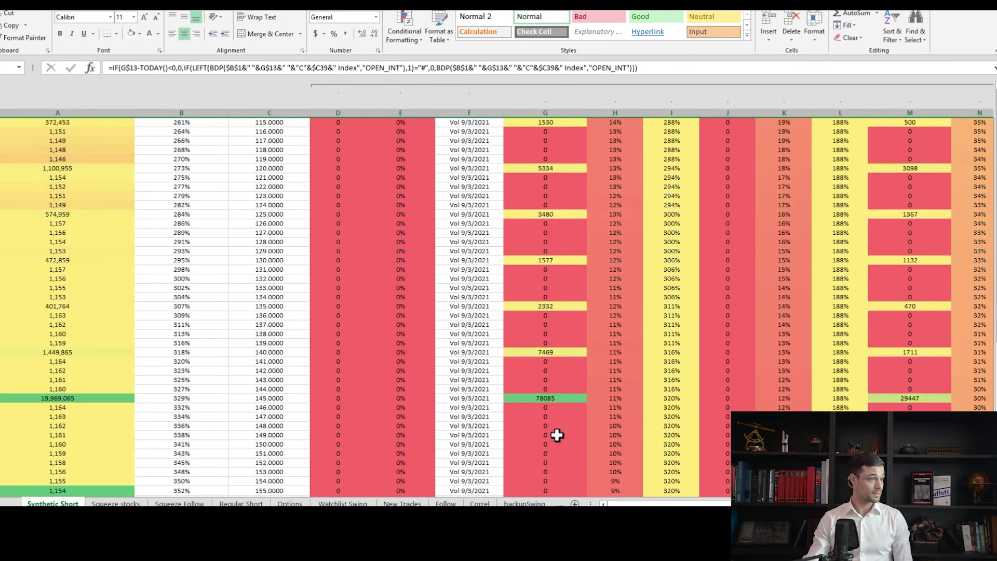
scroll(557, 436, "down", 2)
left_click(548, 338)
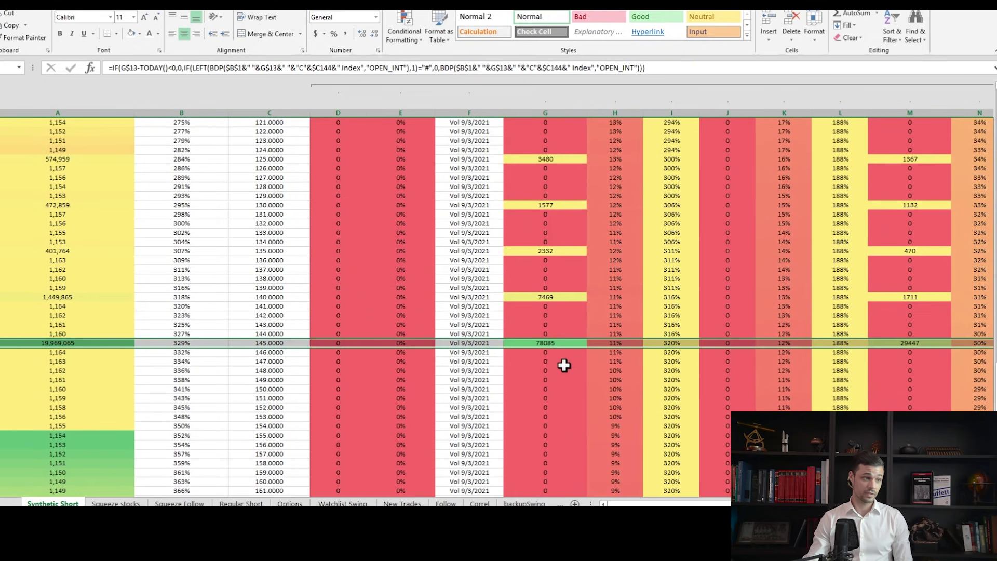
scroll(563, 359, "down", 1)
left_click(570, 353)
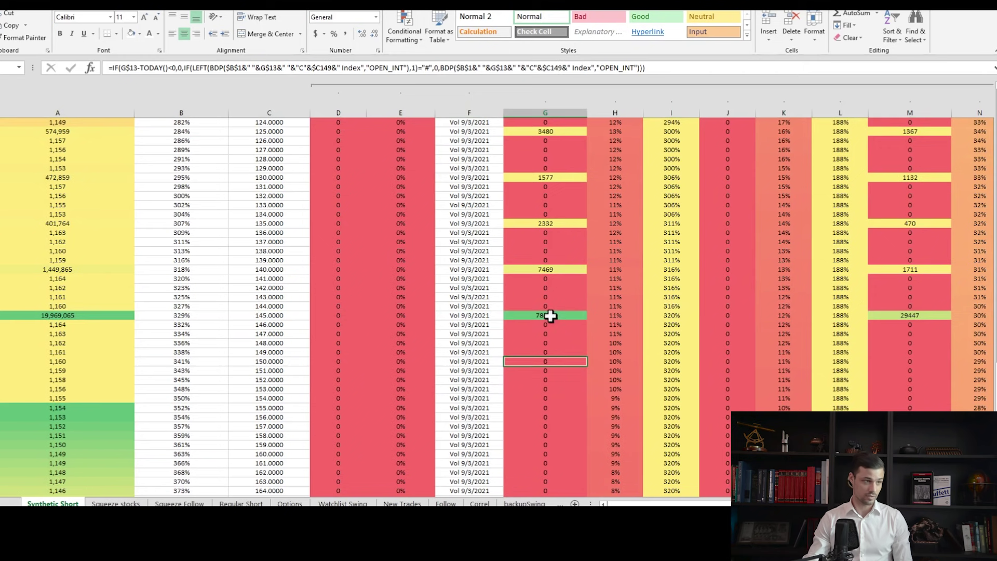
left_click(563, 318)
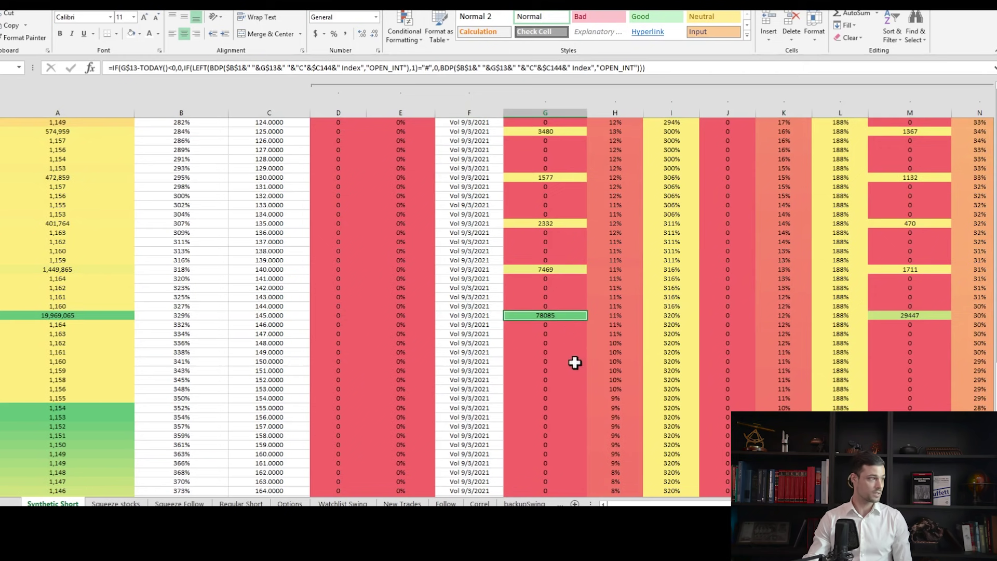
- Highlight strike 145 from the 9/17/2021 maturity through 3/18/22 and select its 1/21/2022 open interest
left_click(572, 362)
left_click(561, 315)
left_click_drag(563, 316, 846, 322)
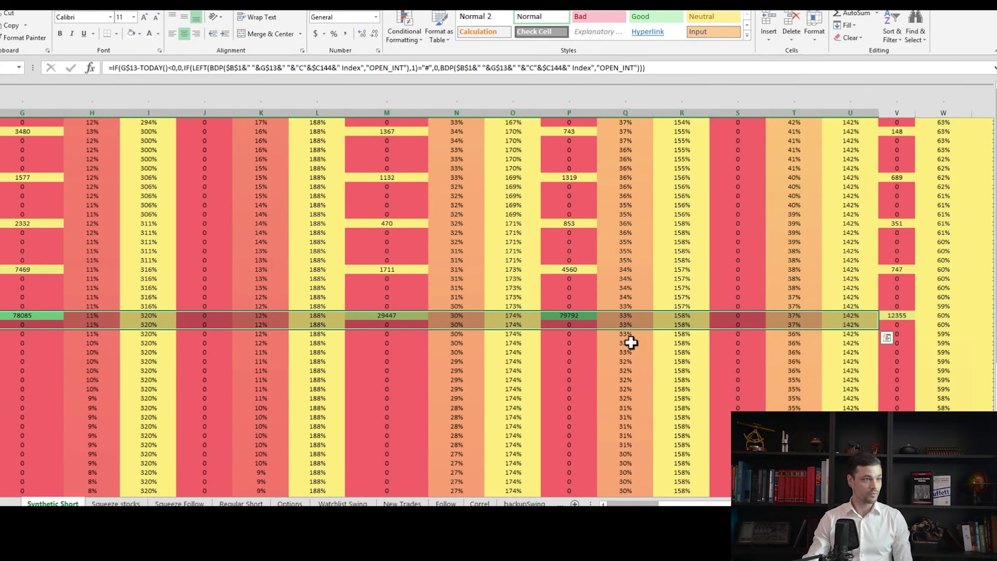
left_click(587, 315)
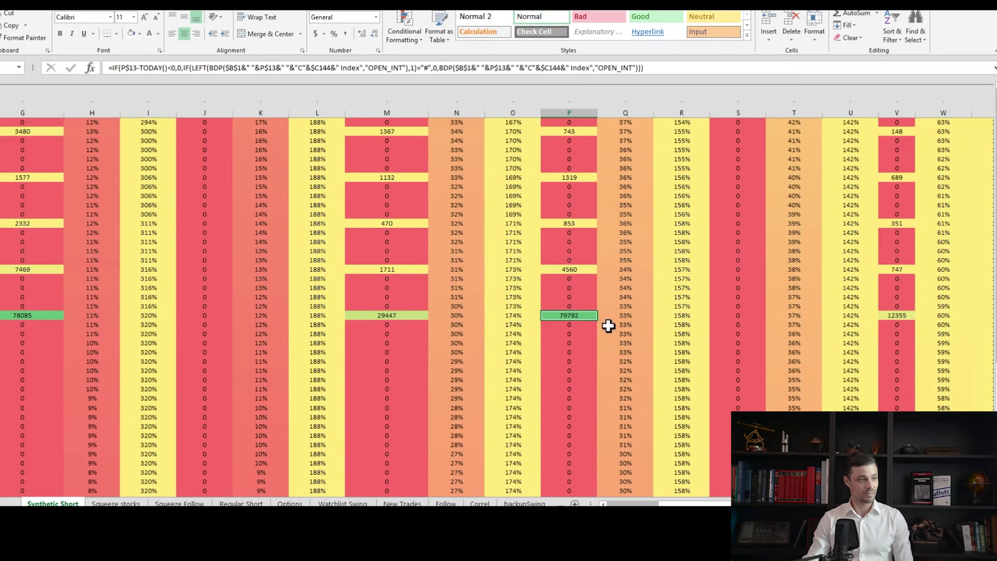
- Select the entire 1/21/2022 column and examine its open interest across all strikes down to 145
key("ctrl+space")
scroll(611, 327, "up", 20)
scroll(605, 311, "down", 20)
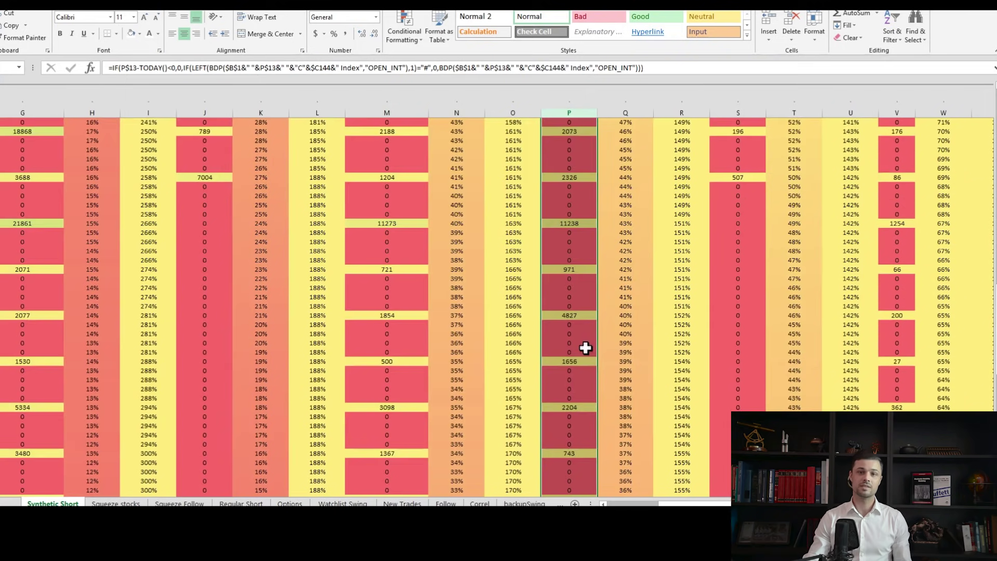
scroll(586, 347, "down", 16)
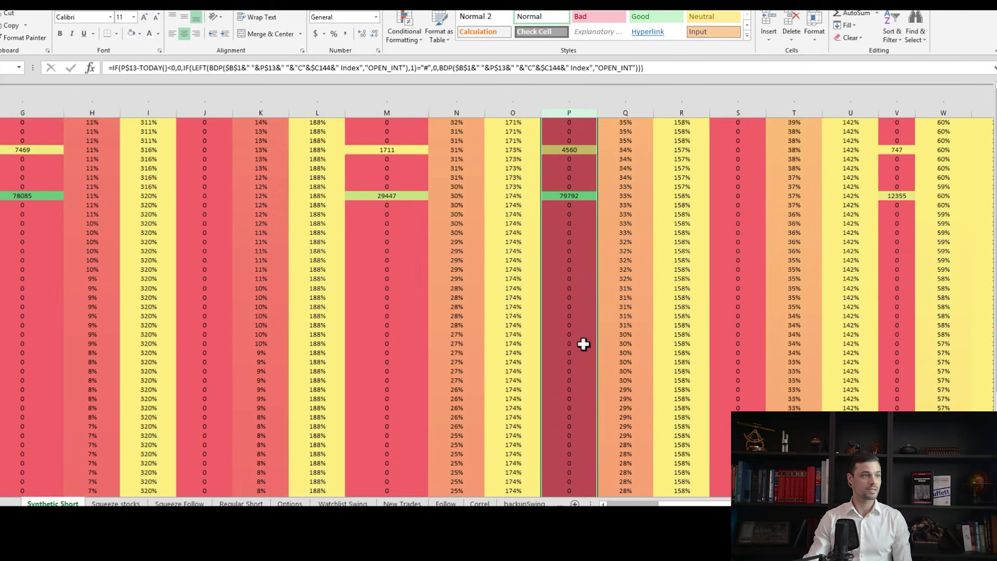
- Return to the 9/17/2021 maturity, compare open interest at neighbouring strikes and select the cell for strike 145
left_click_drag(556, 203, 86, 213)
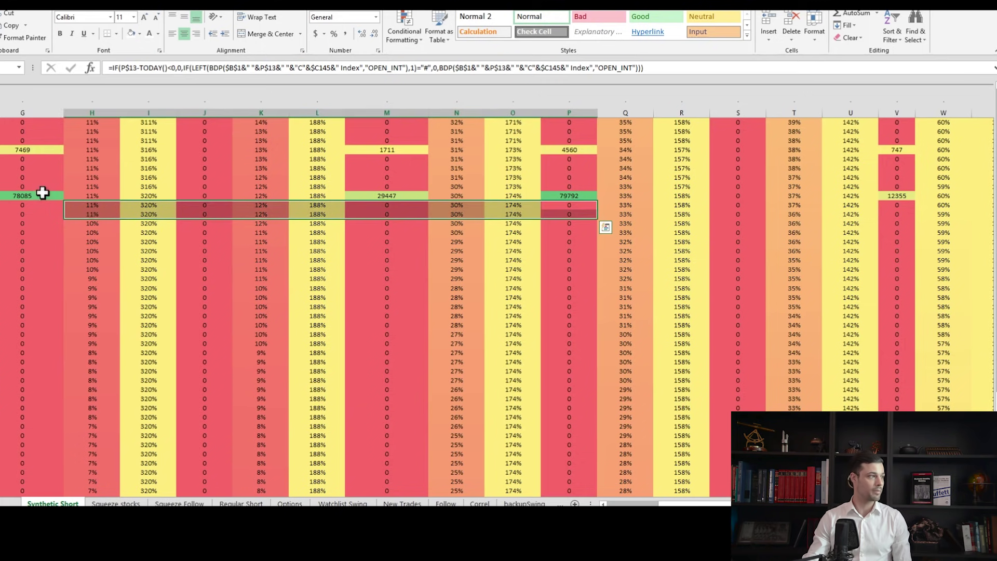
left_click(34, 194)
key("shift+Home")
left_click(543, 196)
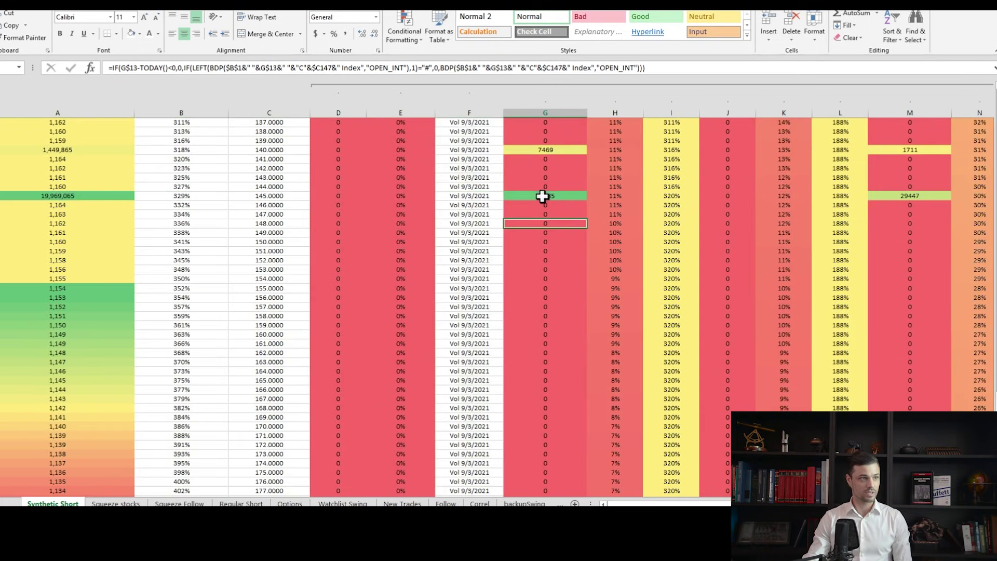
scroll(570, 238, "up", 10)
scroll(570, 314, "down", 12)
left_click(570, 279)
scroll(570, 279, "up", 5)
left_click(553, 280)
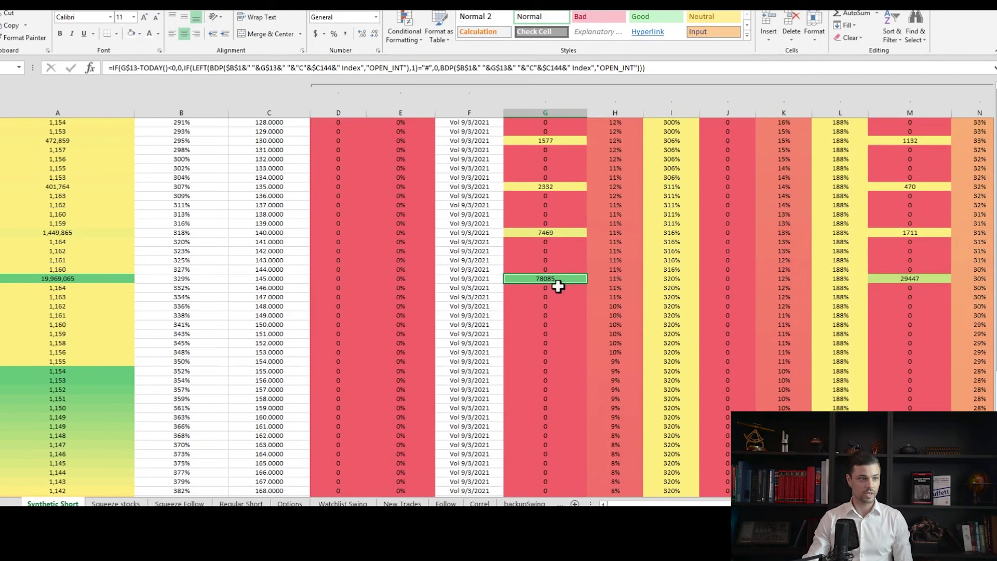
- Select the strike 145 open interest for 9/17/2021 and 12/17/21 together to compare the two maturities
left_click(907, 276)
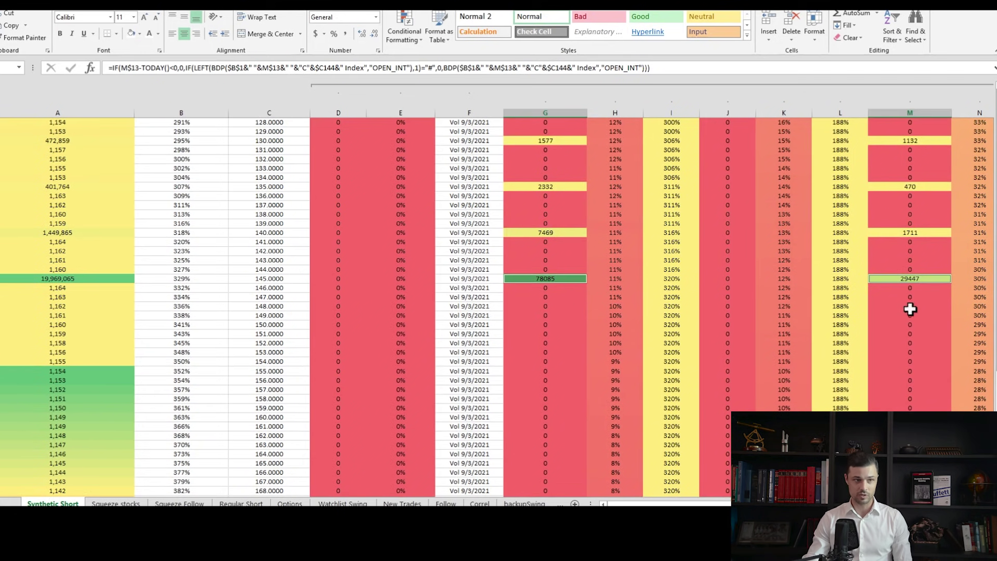
left_click(885, 313)
left_click(934, 281)
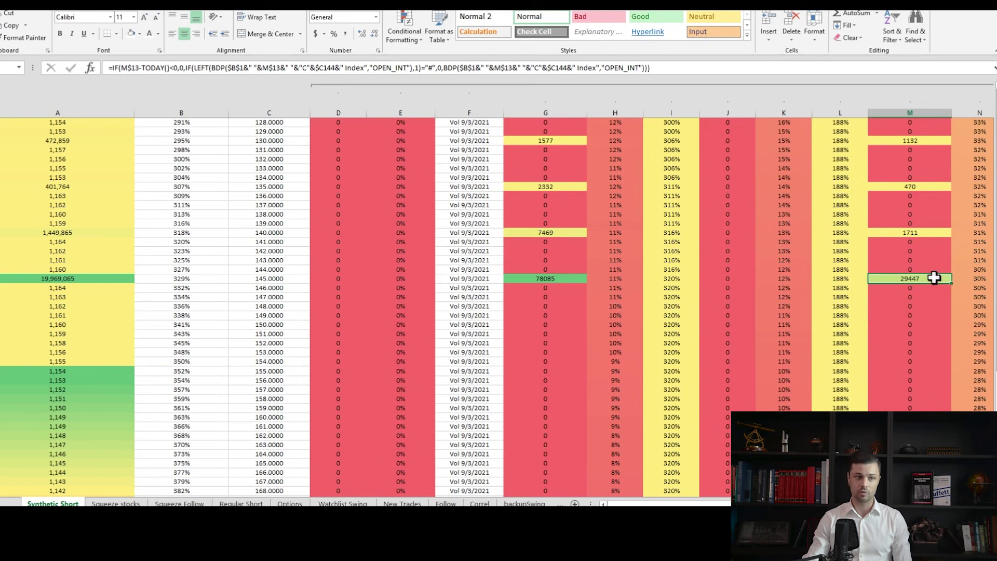
left_click(546, 279)
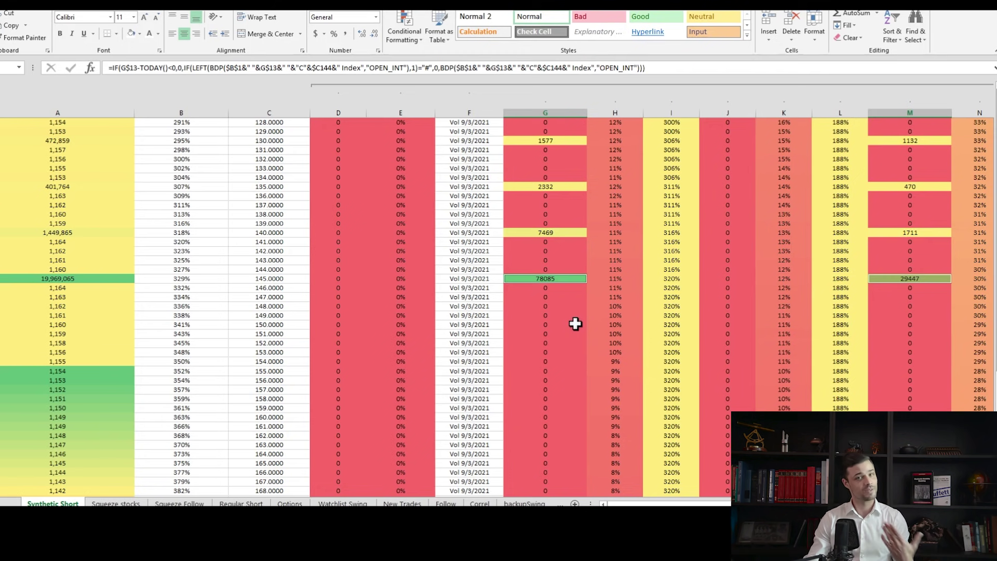
scroll(573, 324, "up", 6)
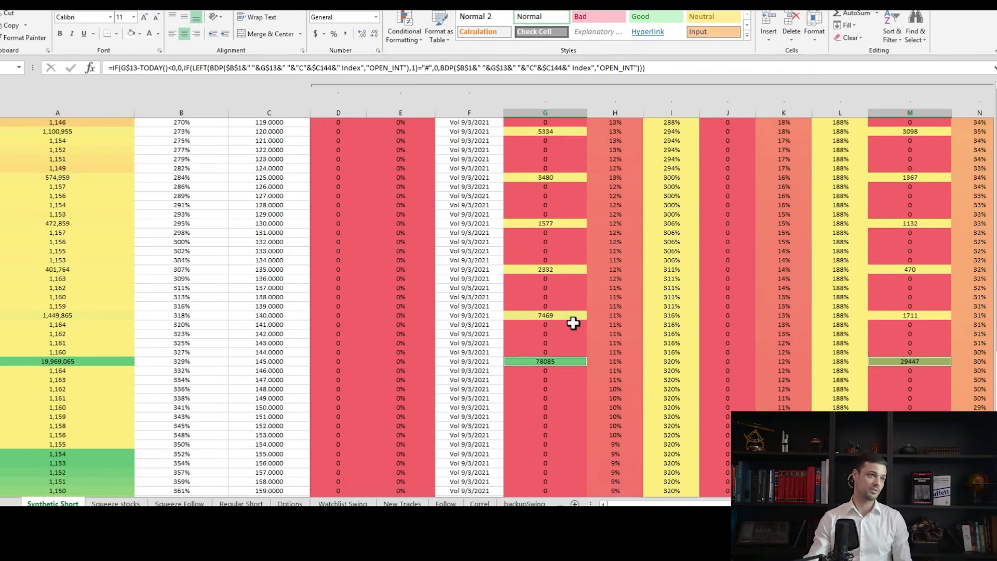